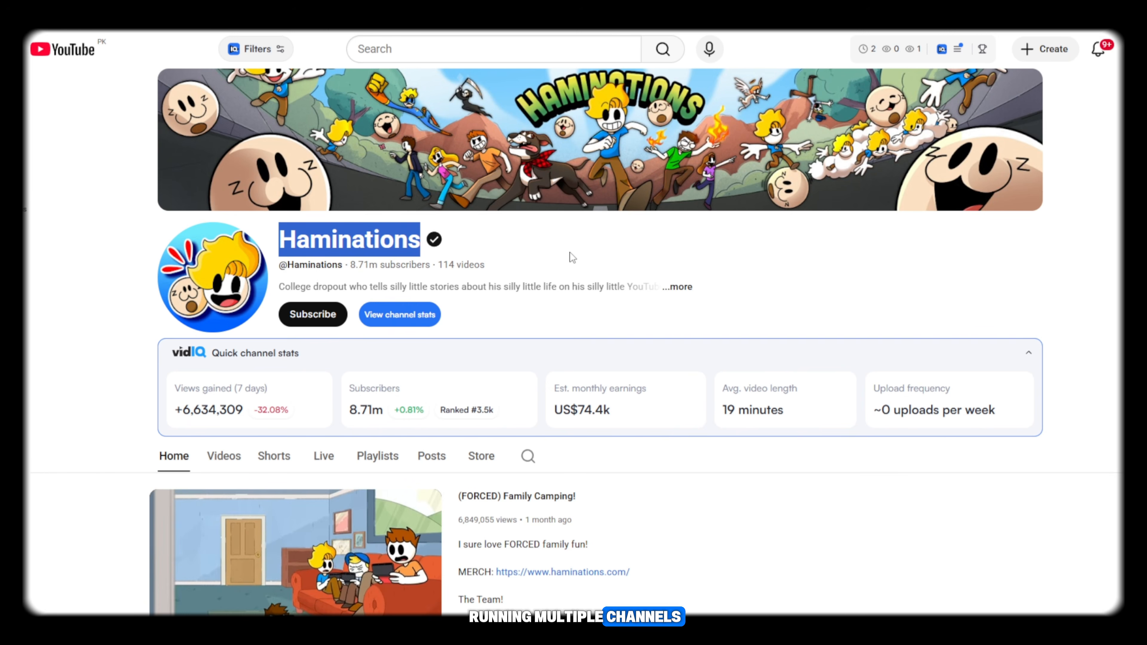
# Browse the Haminations channel home page, scrolling through its popular videos
pyautogui.click(572, 256)
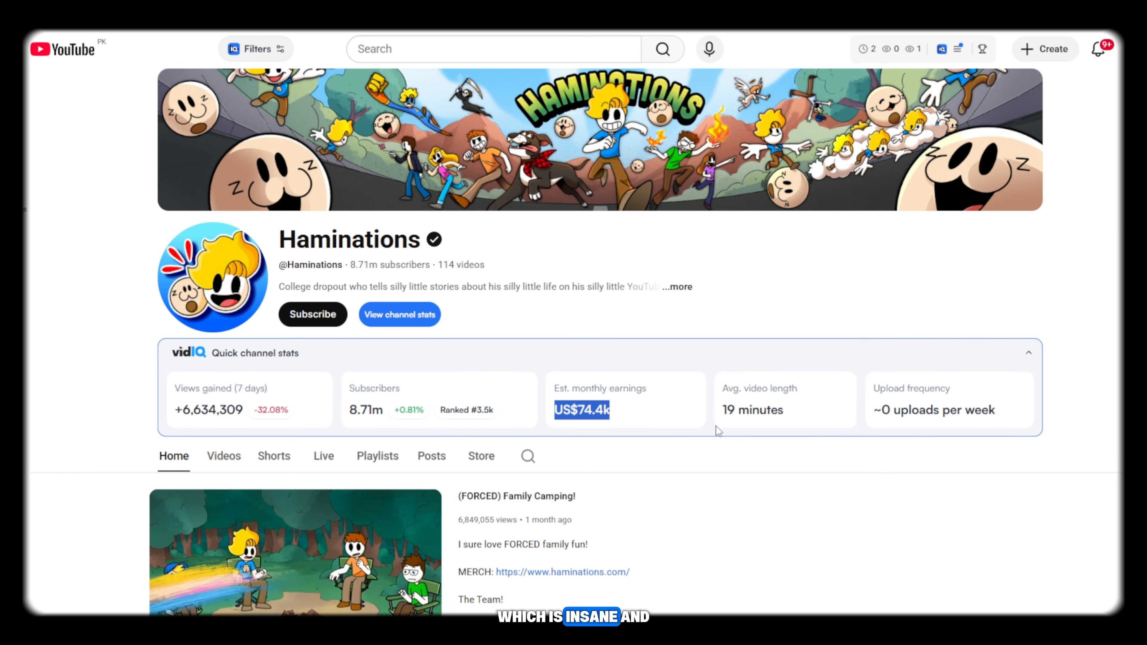
pyautogui.scroll(-3, 715, 423)
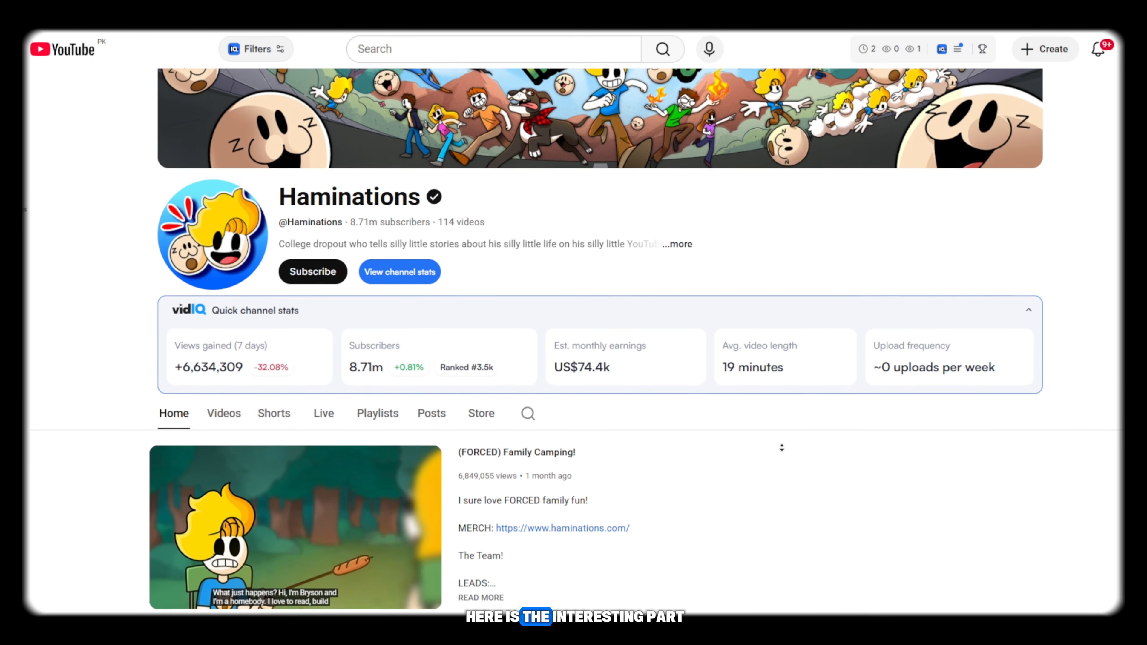
pyautogui.scroll(-8, 783, 462)
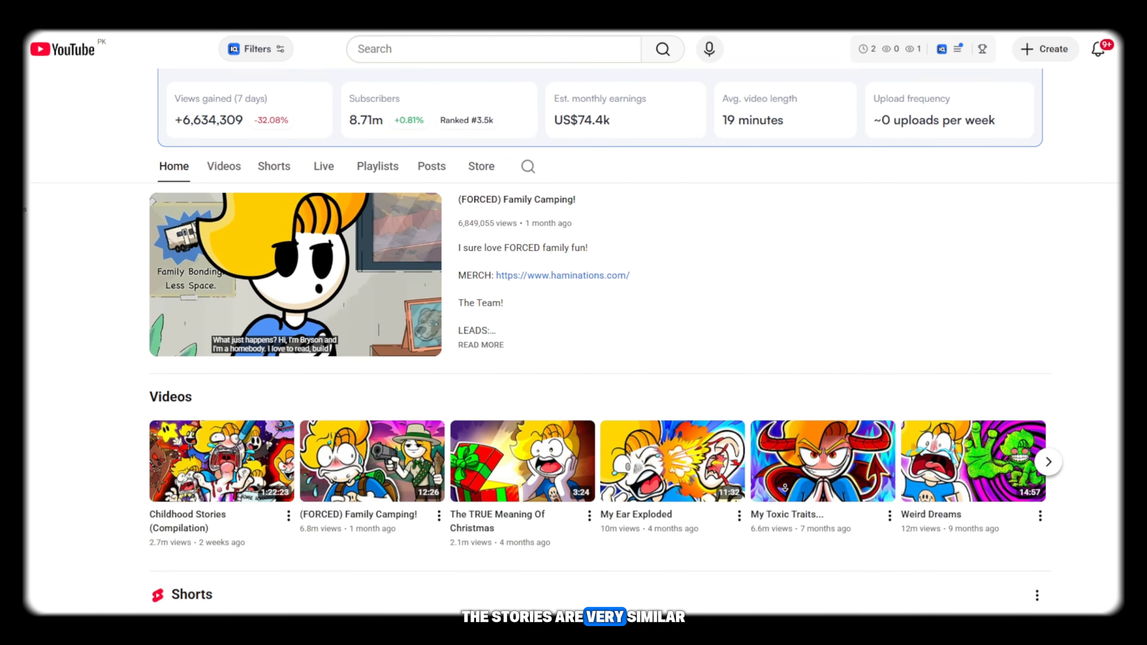
pyautogui.scroll(-6, 1076, 477)
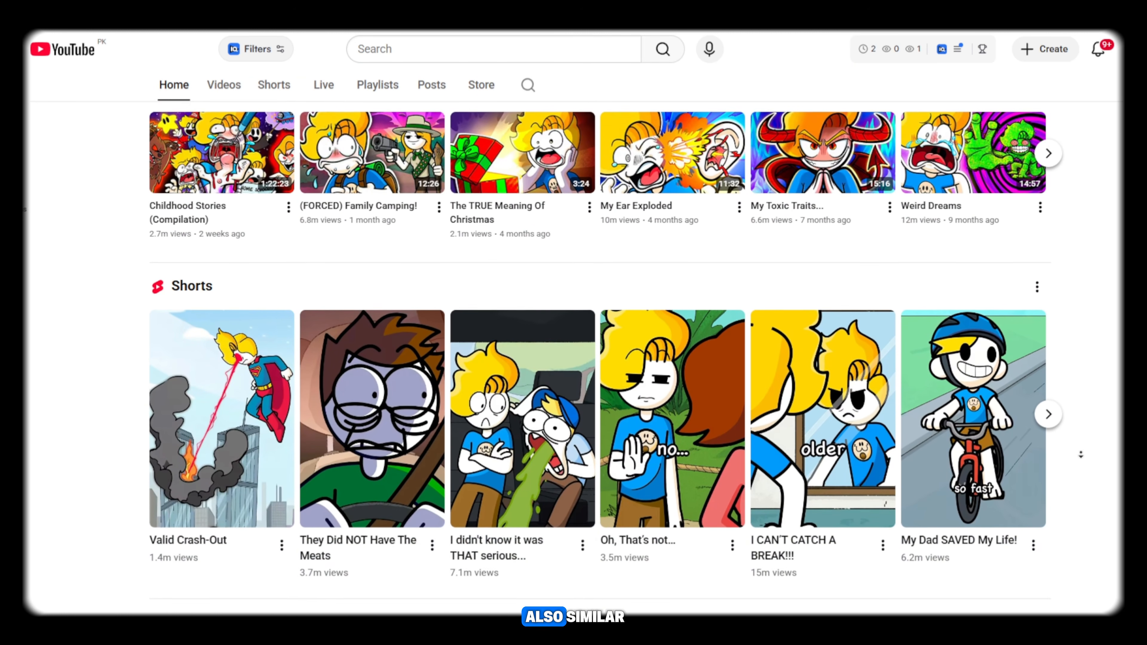
pyautogui.scroll(-5, 1080, 455)
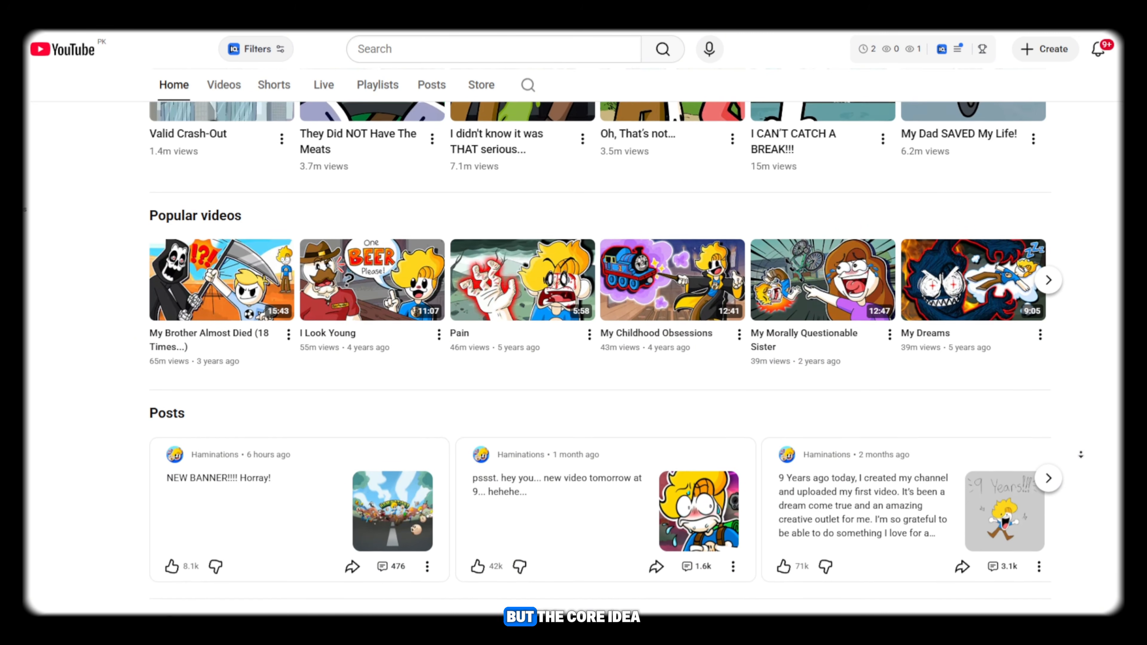
pyautogui.scroll(18, 1069, 167)
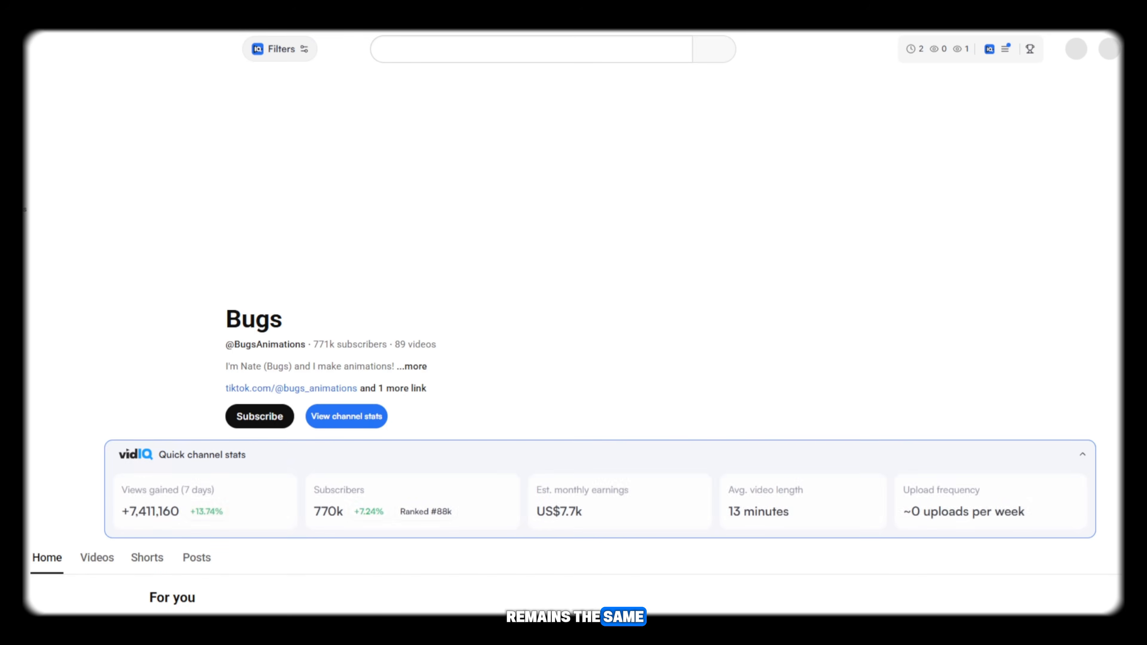
# Scroll through Infamous Swoosh's popular videos, led by 'Teacher Stories' at 14m views
pyautogui.scroll(-7, 573, 316)
pyautogui.scroll(-5, 573, 316)
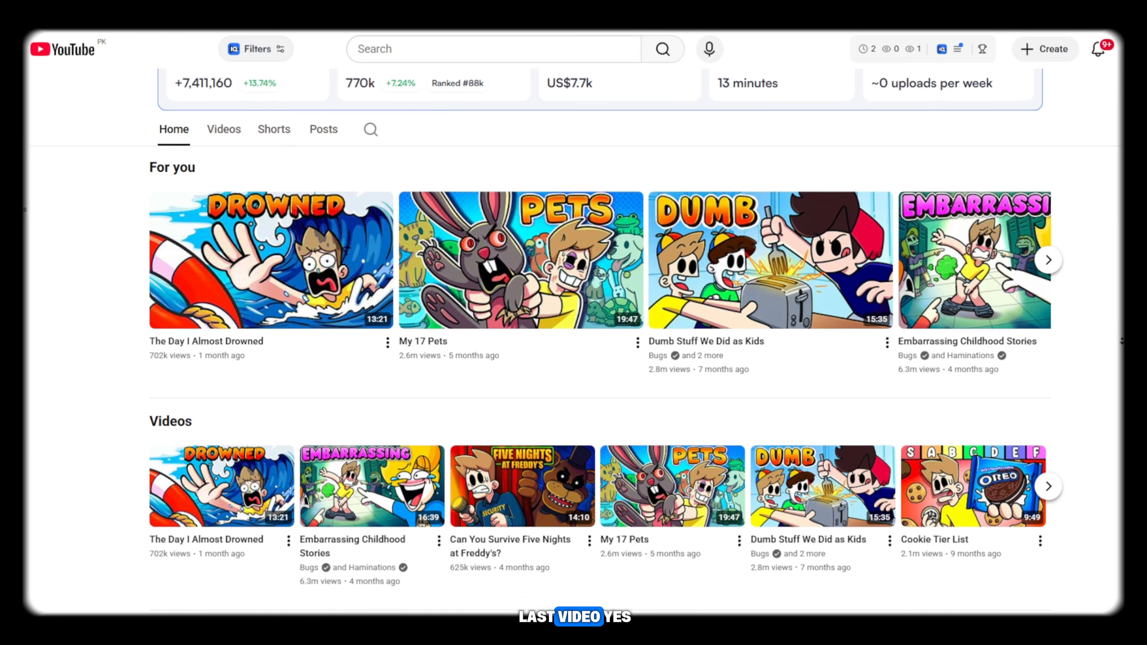
pyautogui.scroll(-5, 573, 316)
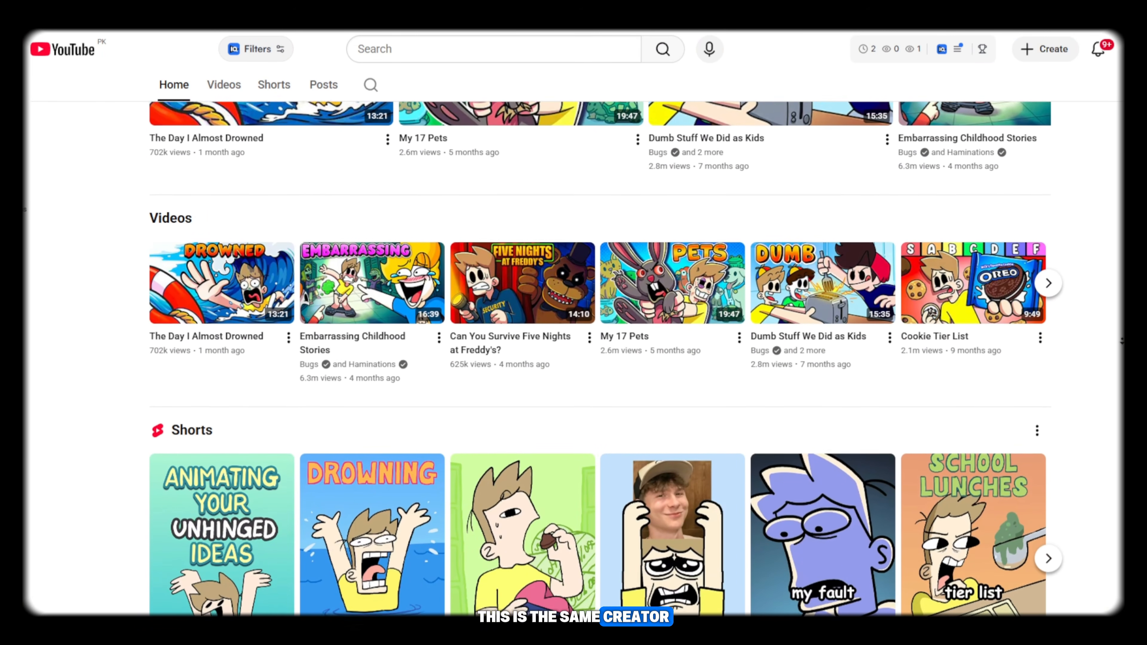
pyautogui.scroll(-3, 573, 316)
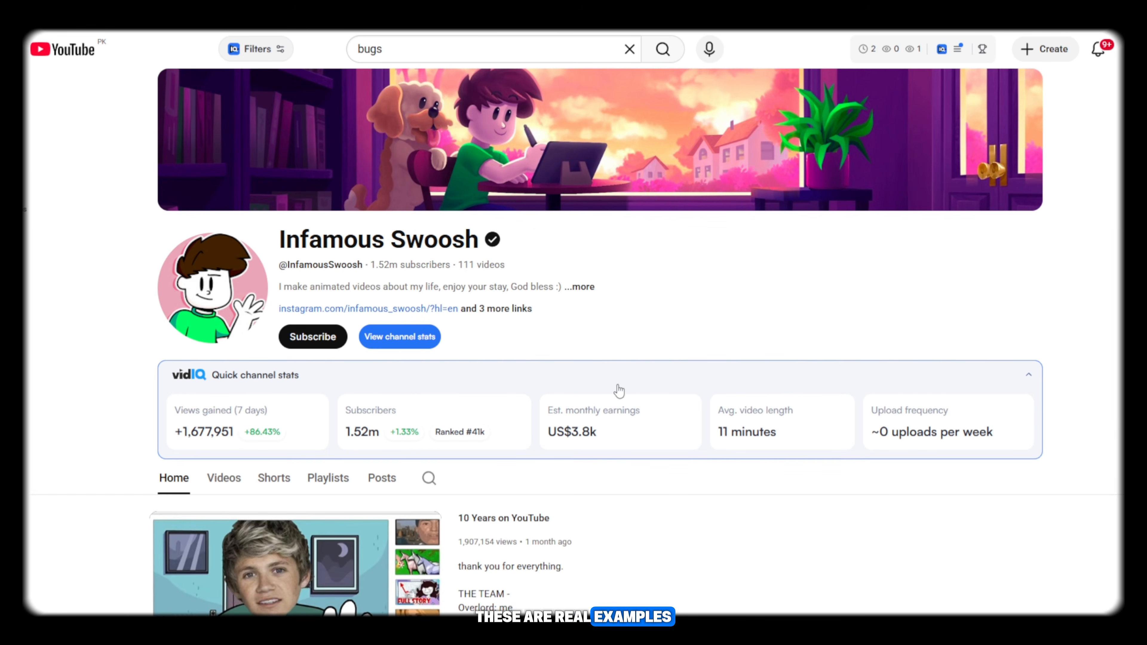
pyautogui.scroll(-1, 619, 391)
pyautogui.moveTo(597, 370); pyautogui.dragTo(540, 380)
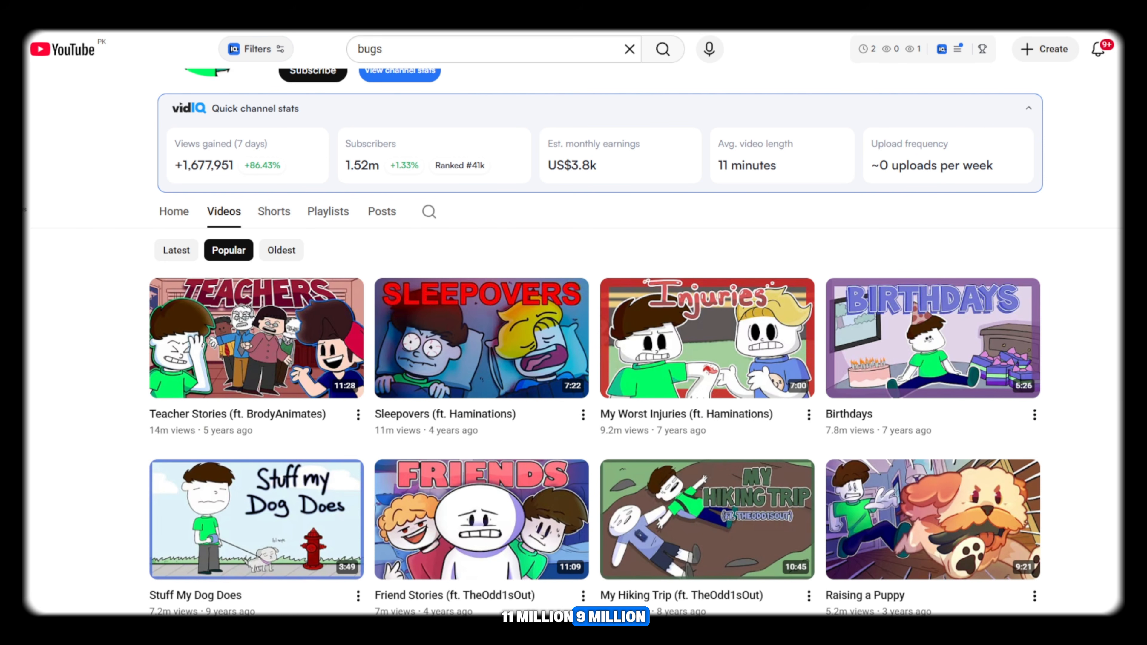
# Scroll down through the channel's popular-videos grid
pyautogui.scroll(-4, 573, 343)
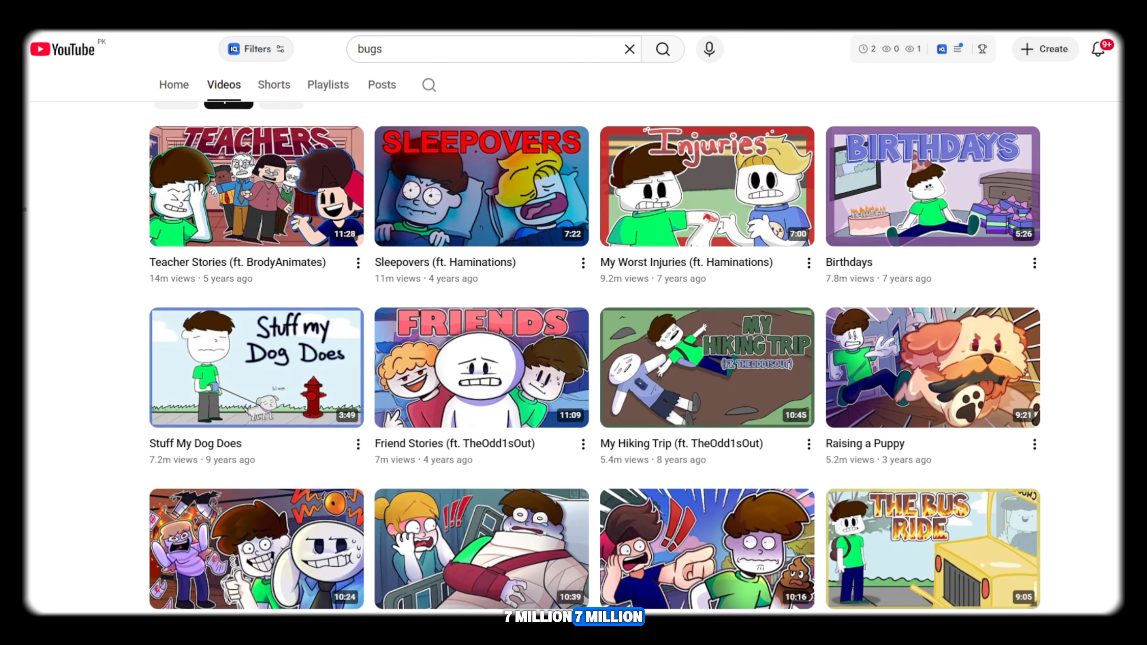
pyautogui.scroll(-4, 573, 357)
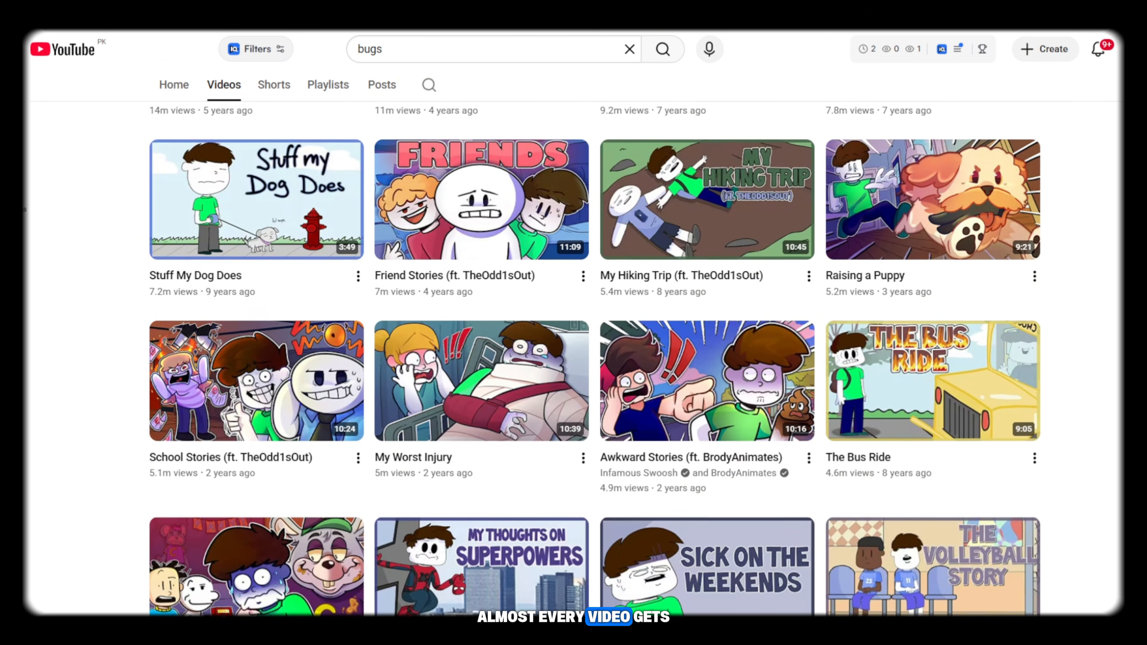
pyautogui.scroll(-4, 573, 357)
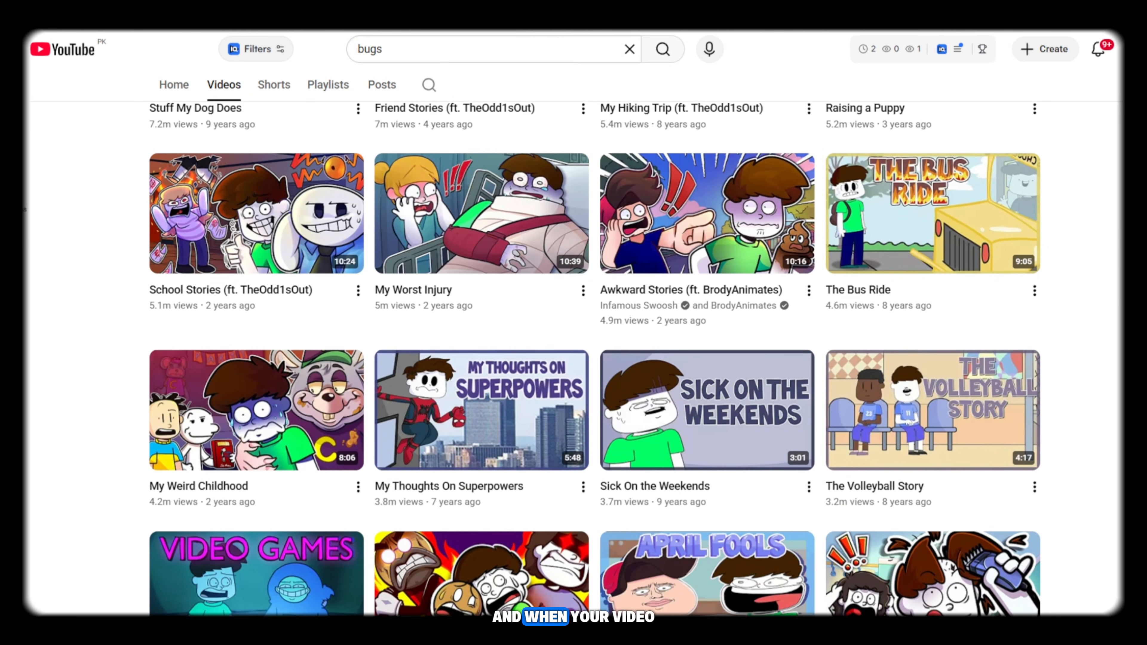
pyautogui.scroll(-4, 573, 357)
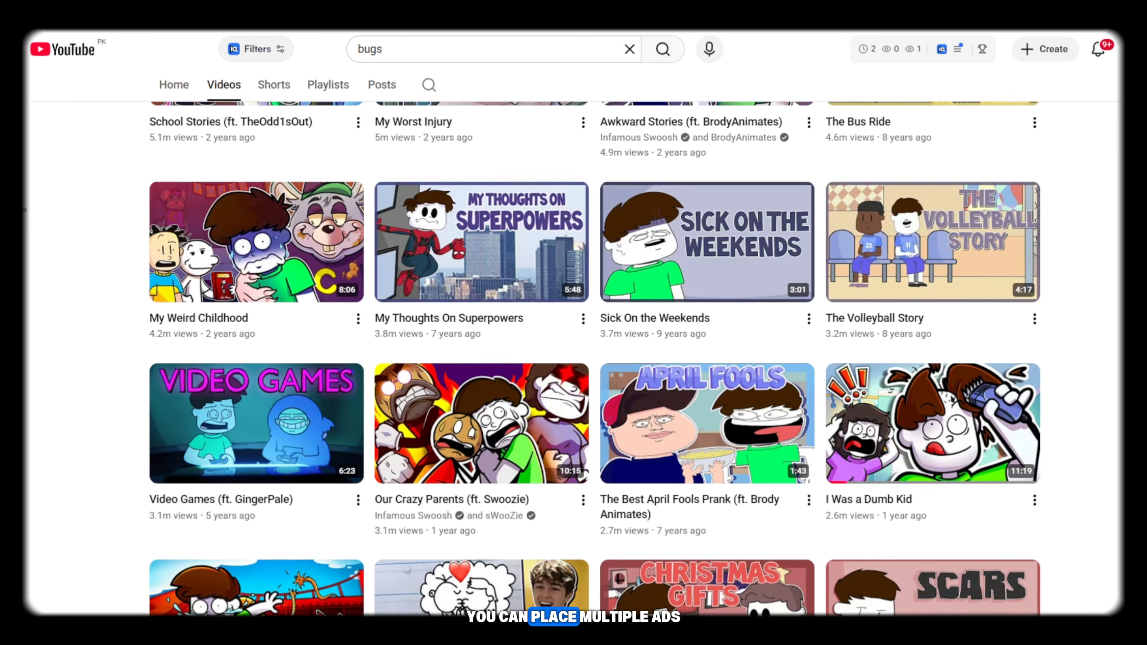
pyautogui.scroll(-4, 573, 357)
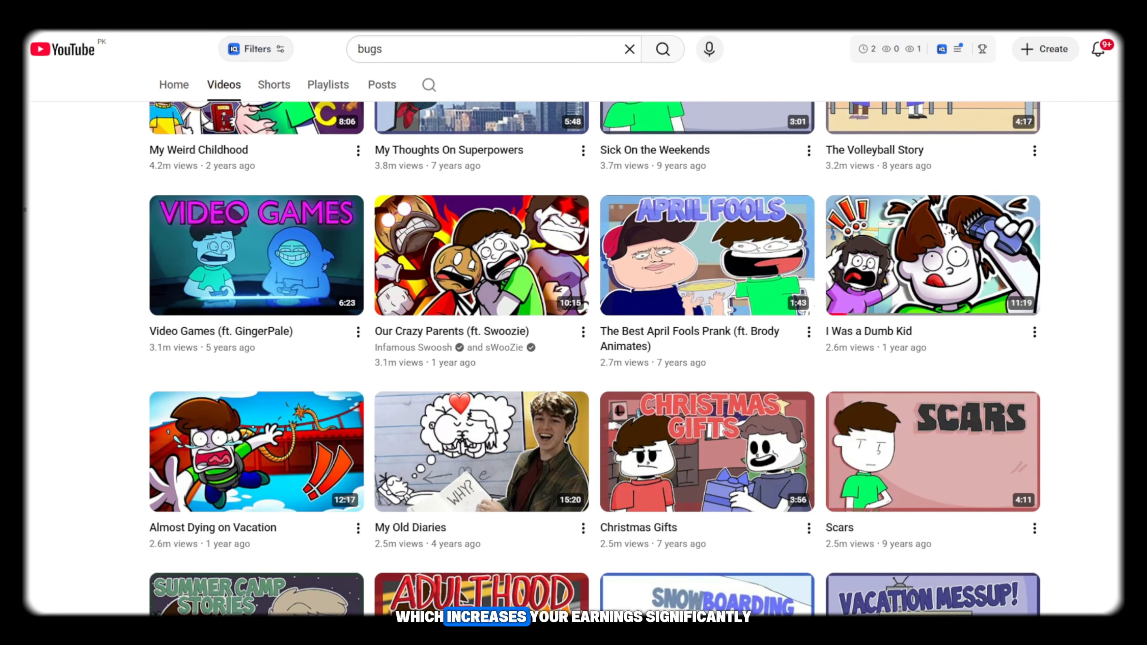
pyautogui.scroll(-2, 574, 357)
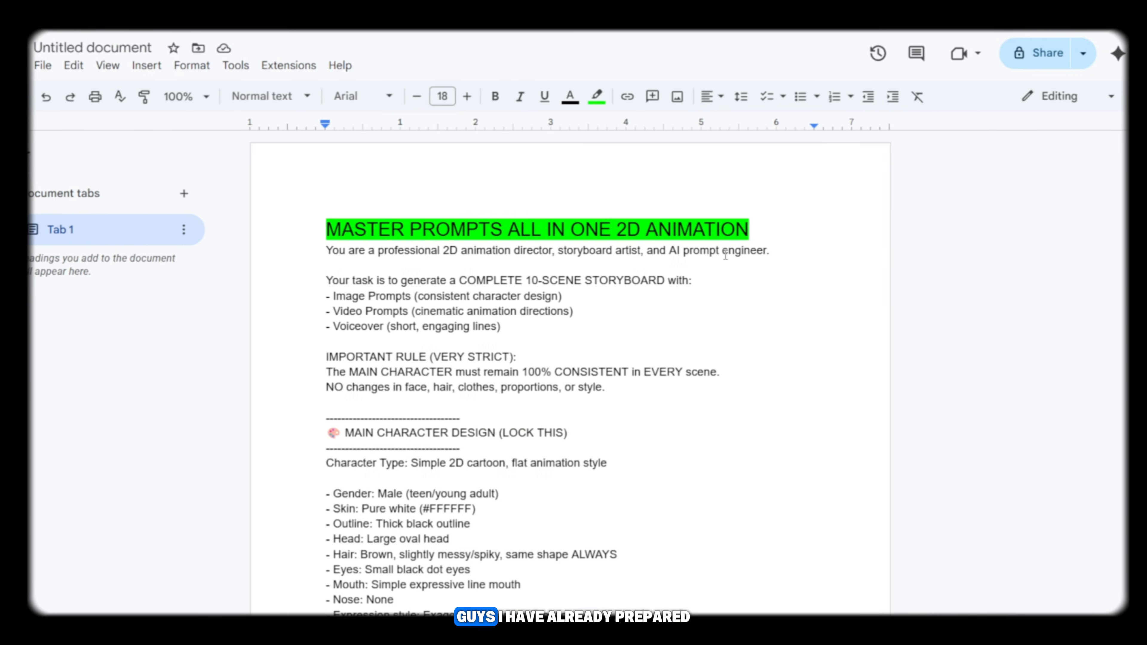
# Scroll through the 10-scene storyboard prompt in the MASTER PROMPTS ALL IN ONE 2D ANIMATION document
pyautogui.scroll(-2, 973, 203)
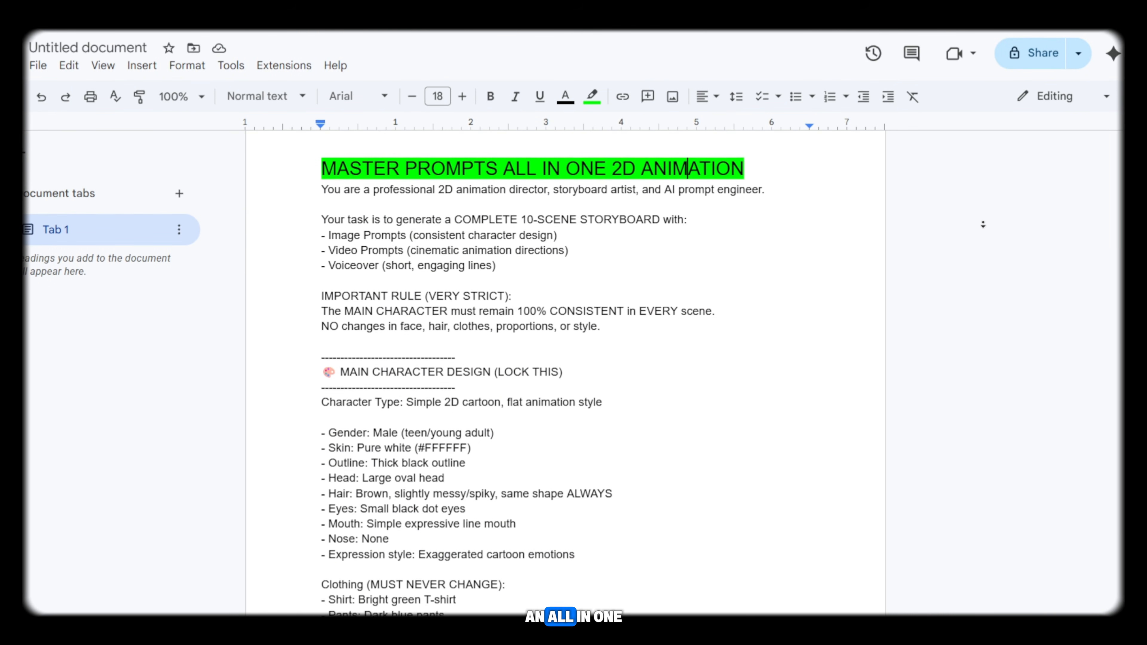
pyautogui.scroll(-2, 983, 224)
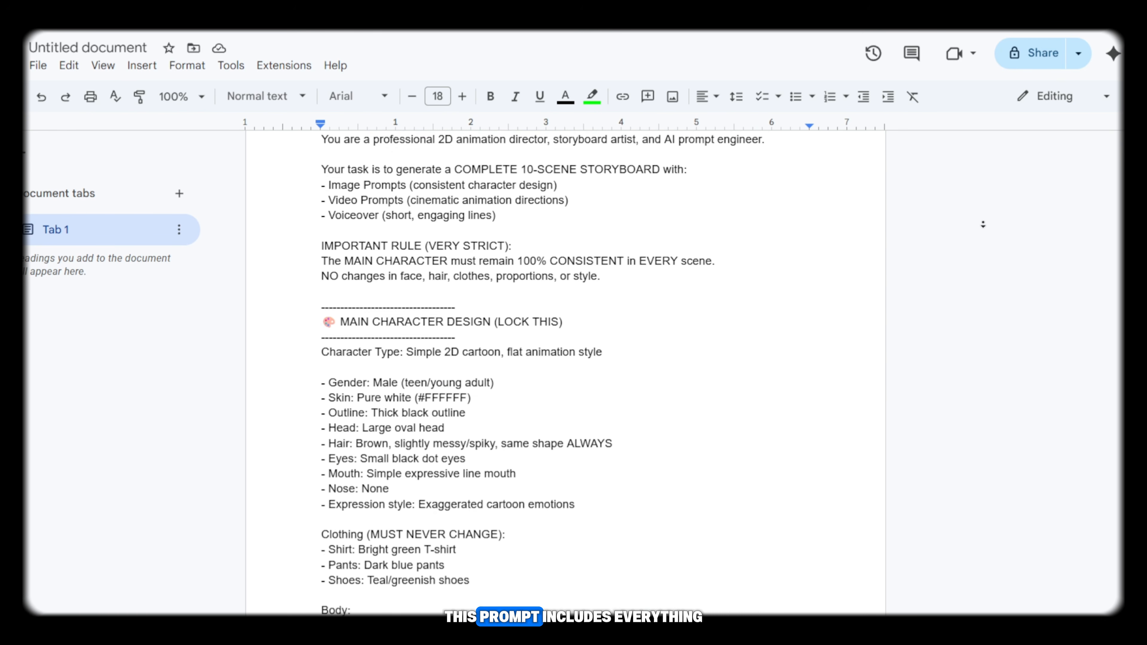
pyautogui.scroll(-2, 983, 224)
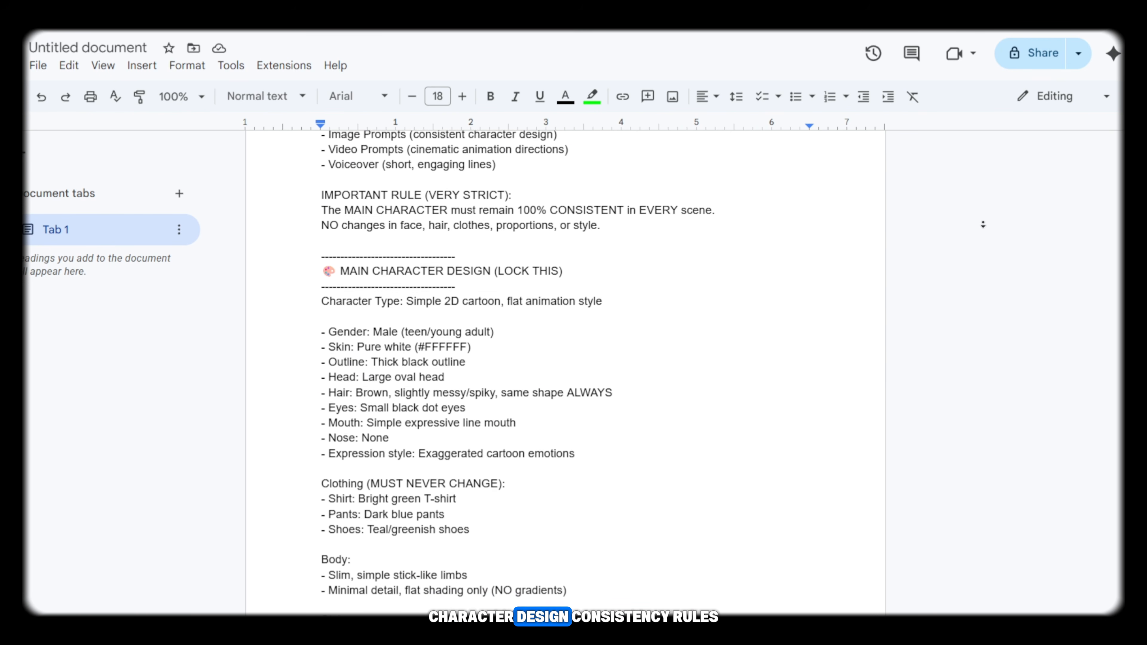
pyautogui.scroll(-2, 983, 225)
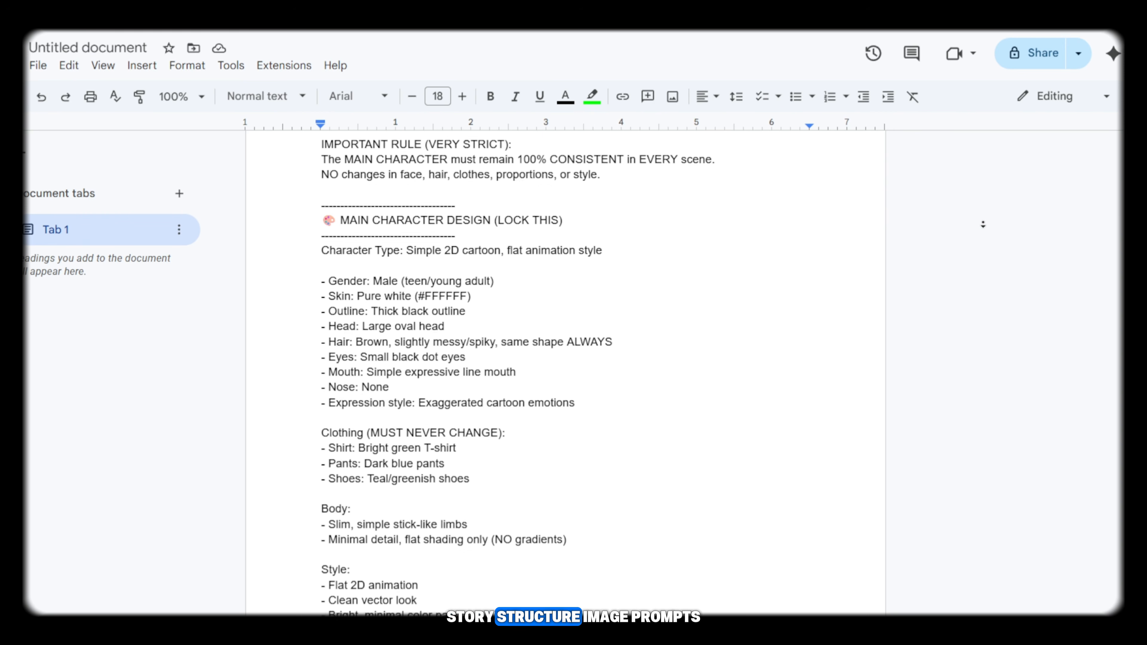
pyautogui.scroll(-2, 983, 225)
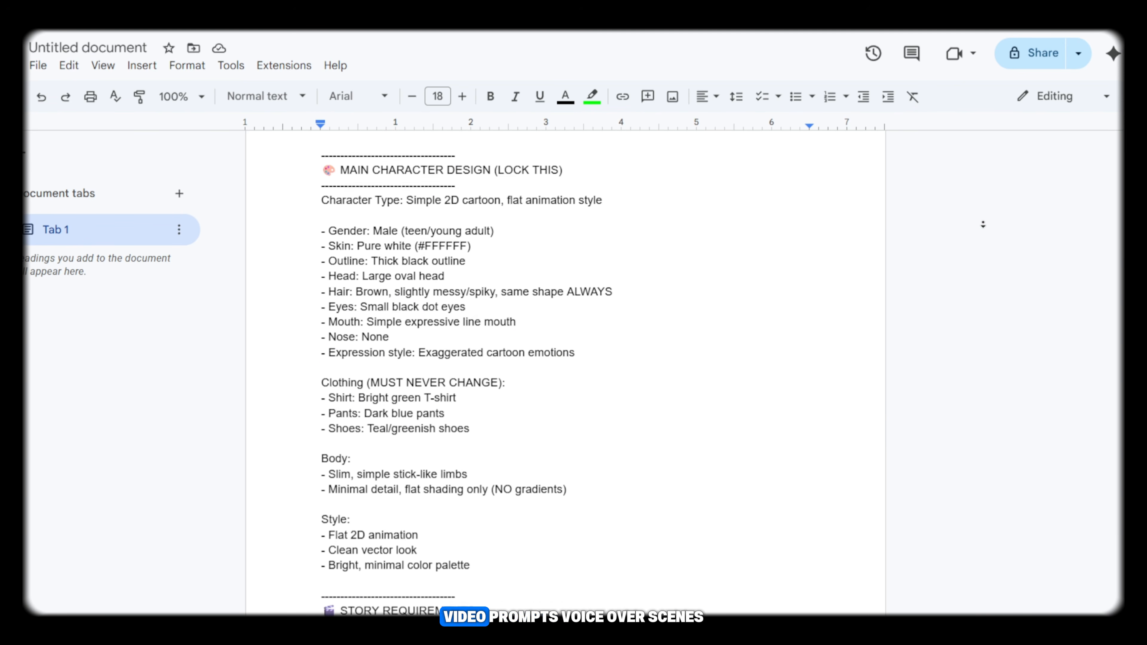
pyautogui.scroll(-2, 983, 224)
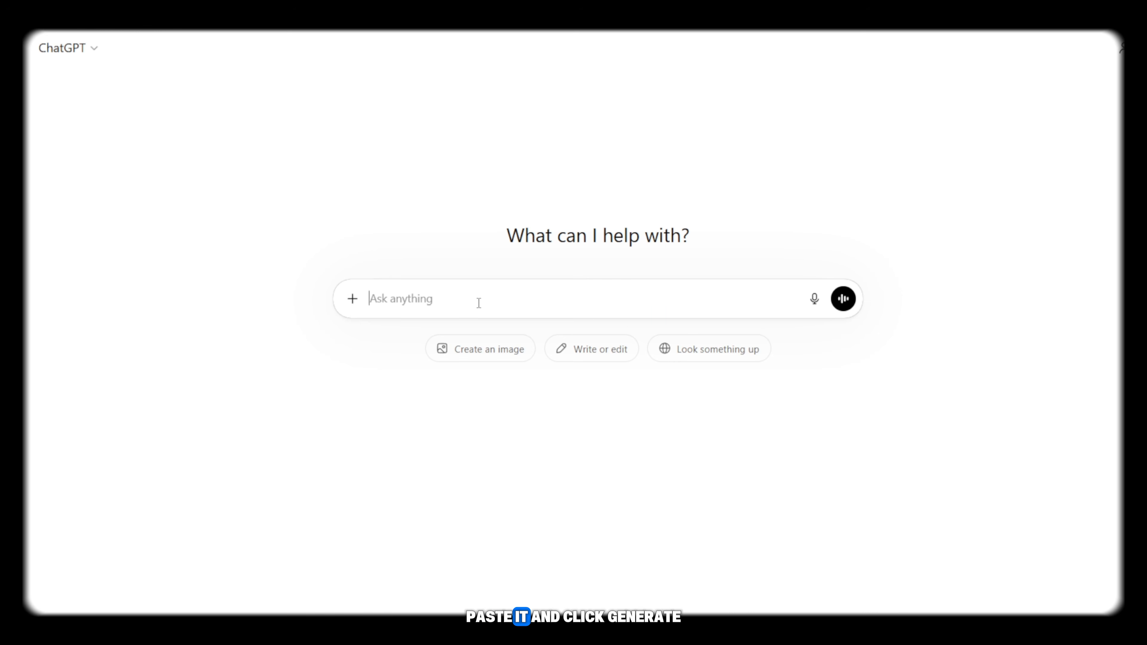
# Paste the master animation prompt into ChatGPT and send it to generate the 10-scene storyboard
pyautogui.hotkey('ctrl', 'v')
pyautogui.press('Return')
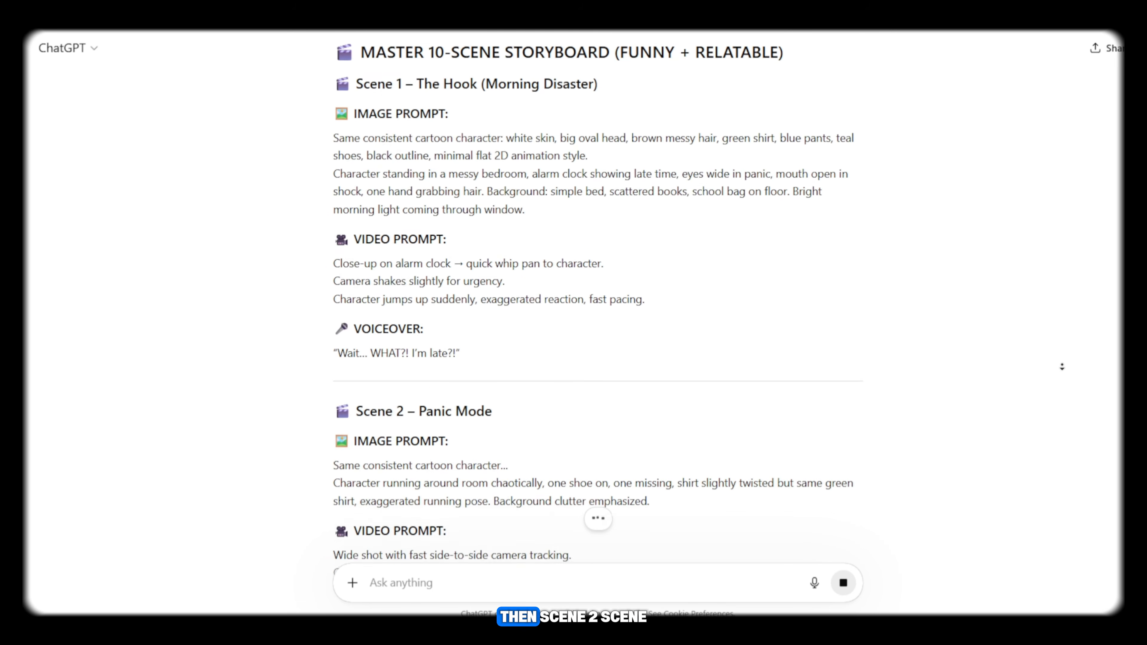
pyautogui.scroll(2, 1059, 334)
pyautogui.scroll(2, 1054, 307)
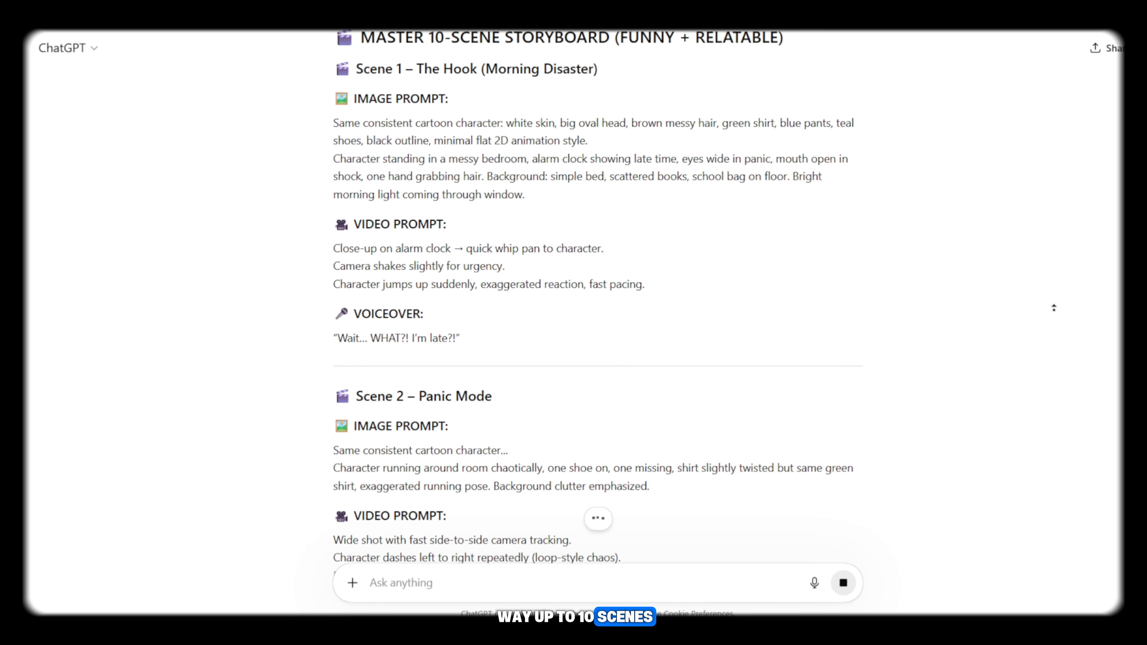
pyautogui.scroll(2, 1054, 308)
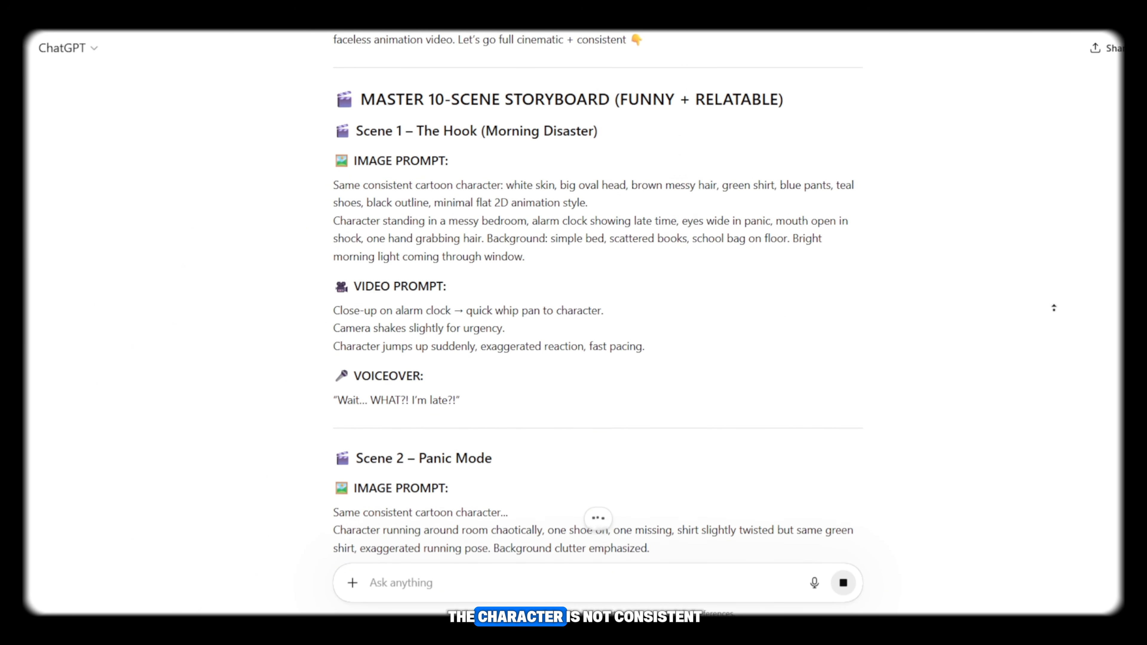
pyautogui.scroll(-4, 1059, 351)
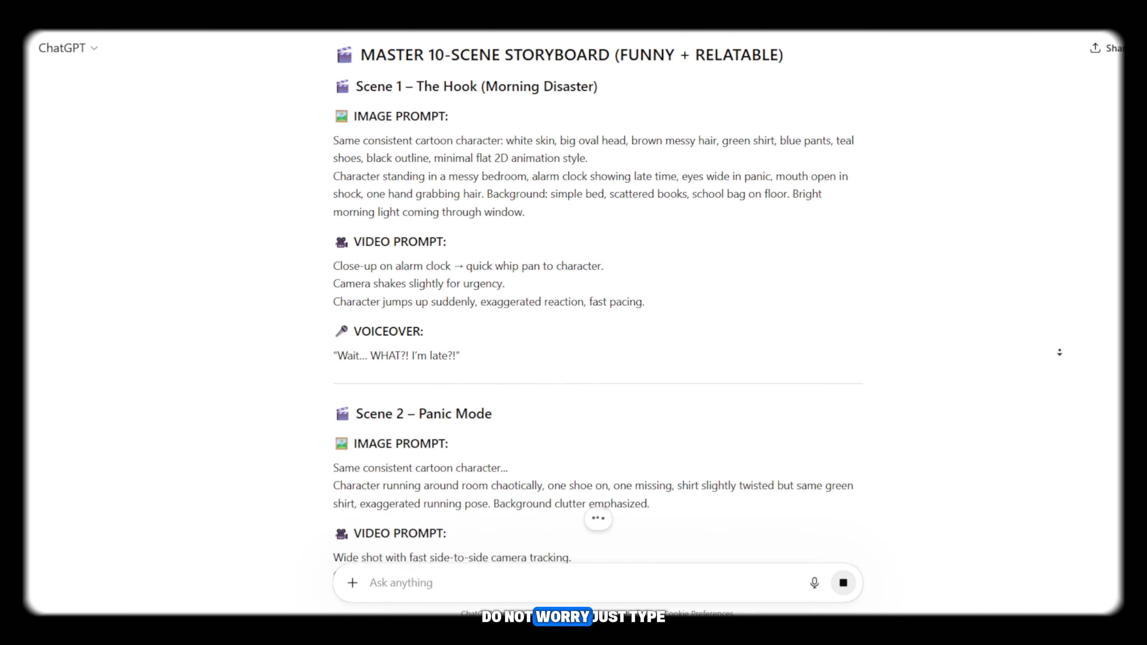
# Ask ChatGPT to add a consistent character to every scene's image prompt
pyautogui.write('please add consistent chhacarcter add in all senes images prompts')
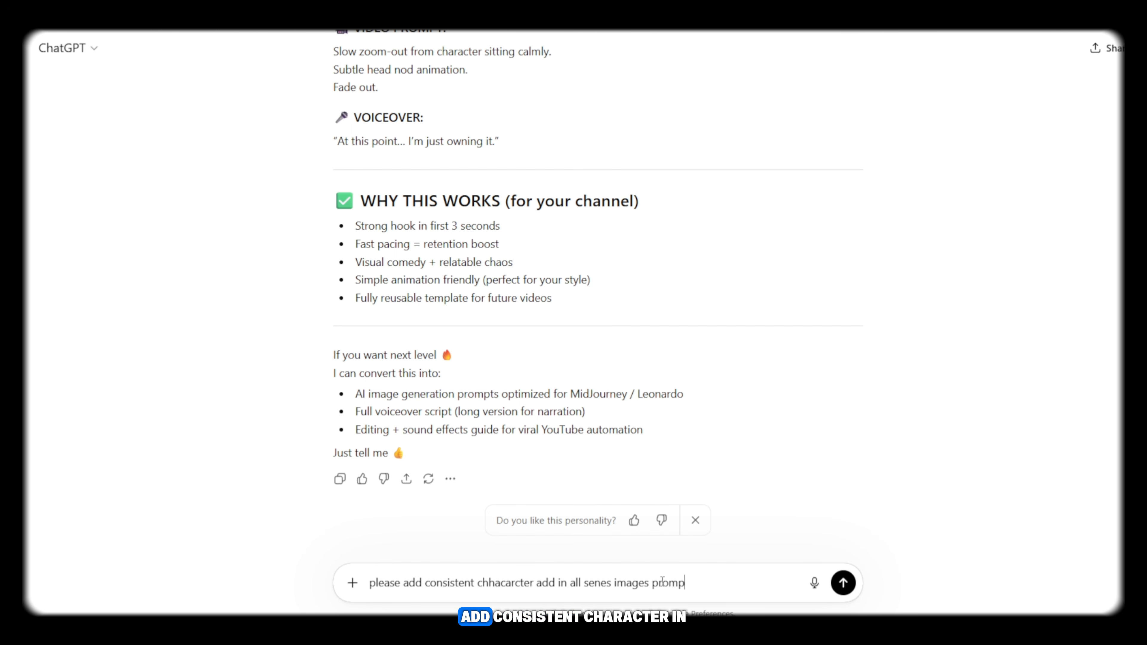
pyautogui.press('Return')
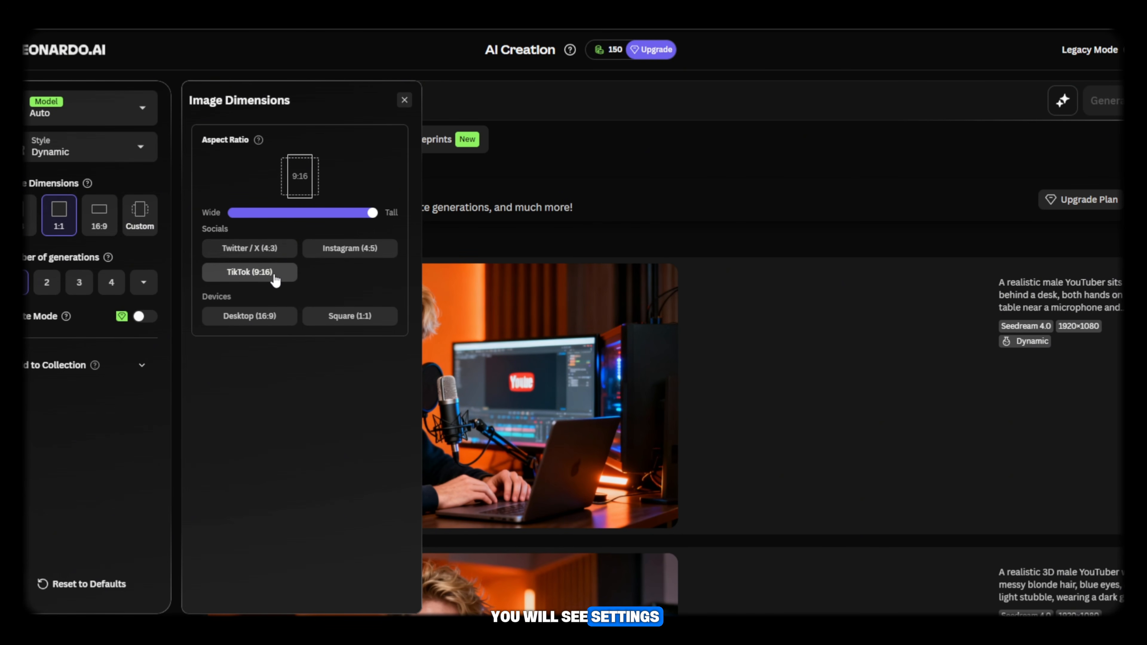
# Attach the green-shirt boy's picture as an image reference through Image Guidance
pyautogui.click(516, 108)
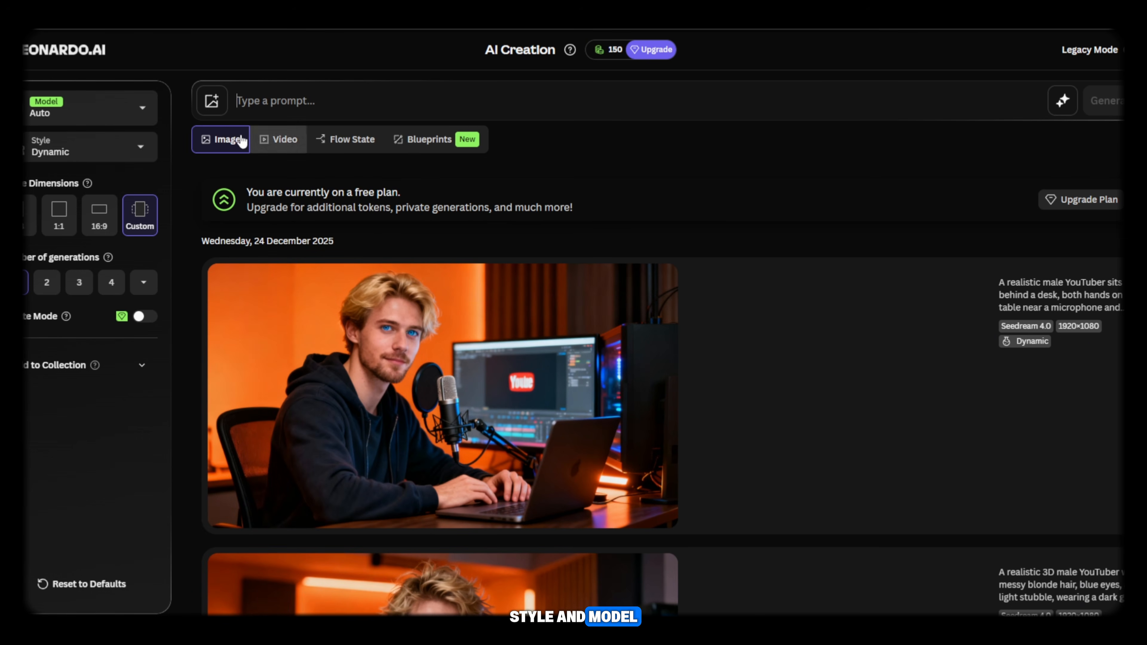
pyautogui.click(215, 109)
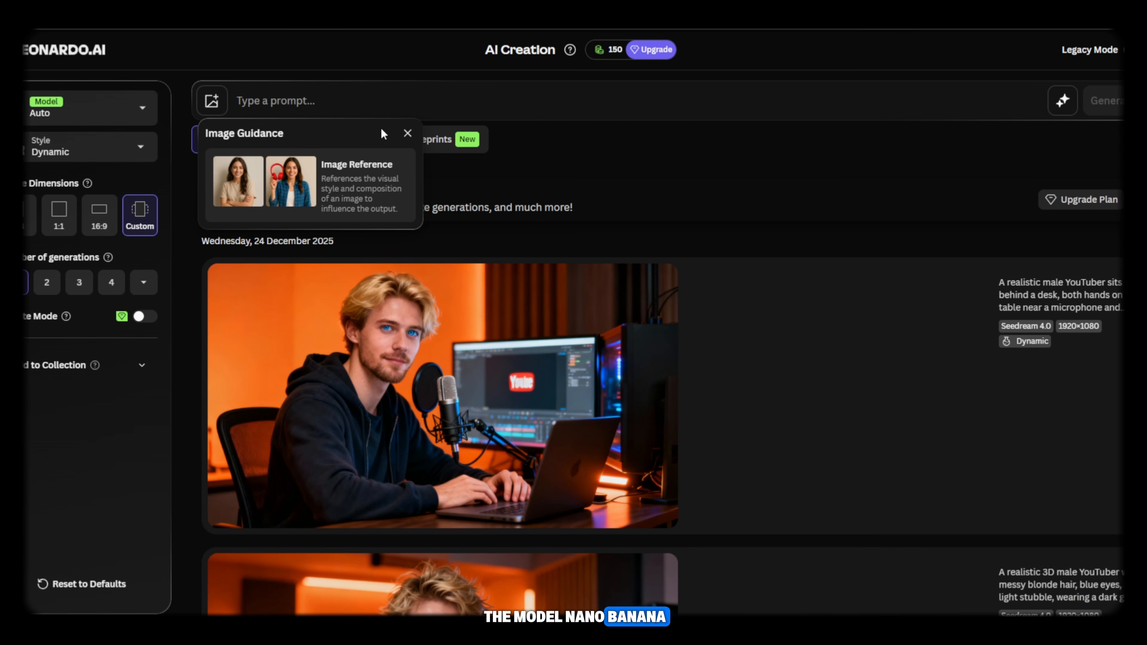
pyautogui.click(408, 133)
pyautogui.click(216, 109)
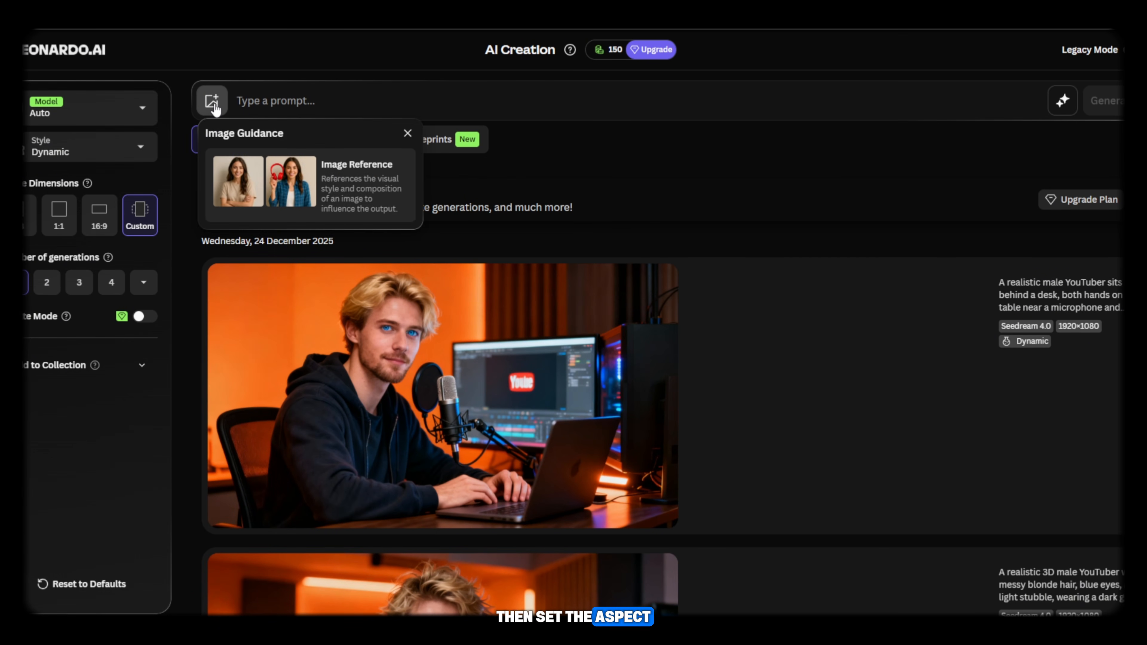
pyautogui.click(274, 156)
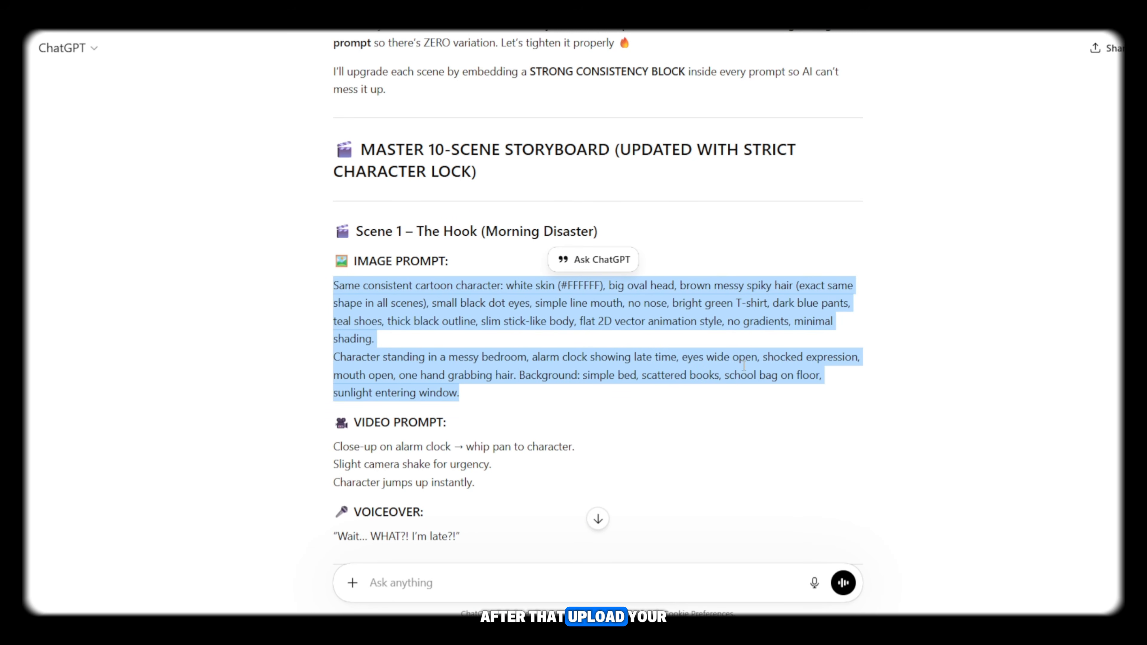
# Copy the Scene 1 bedroom image prompt and paste it into Leonardo's prompt box
pyautogui.rightClick(595, 313)
pyautogui.click(623, 328)
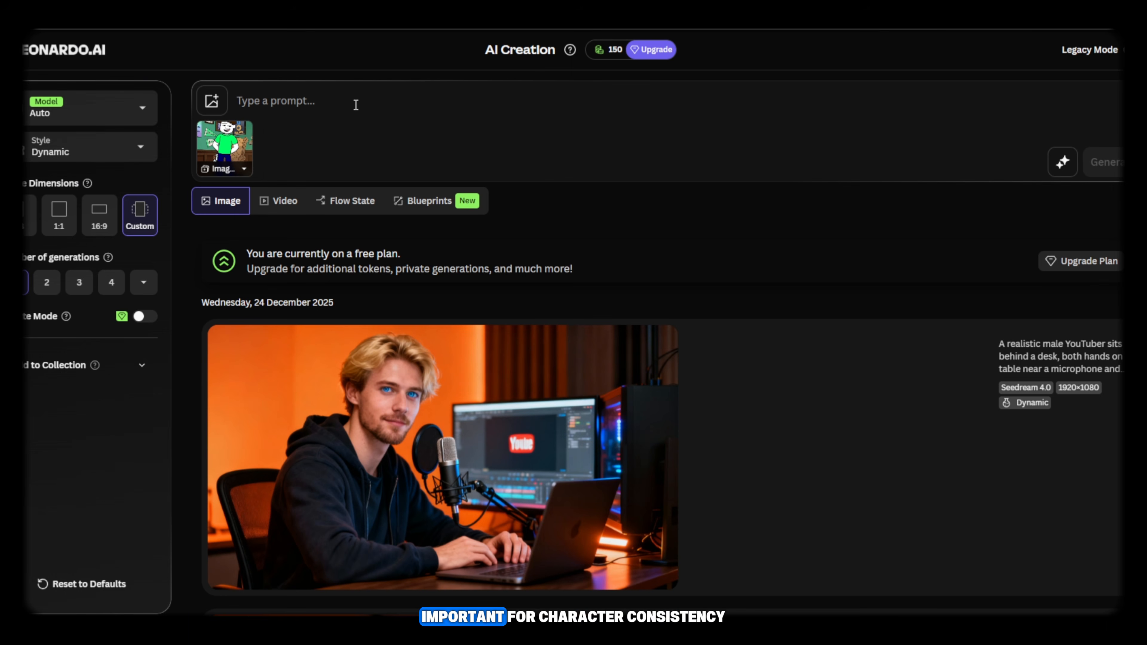
pyautogui.hotkey('ctrl', 'v')
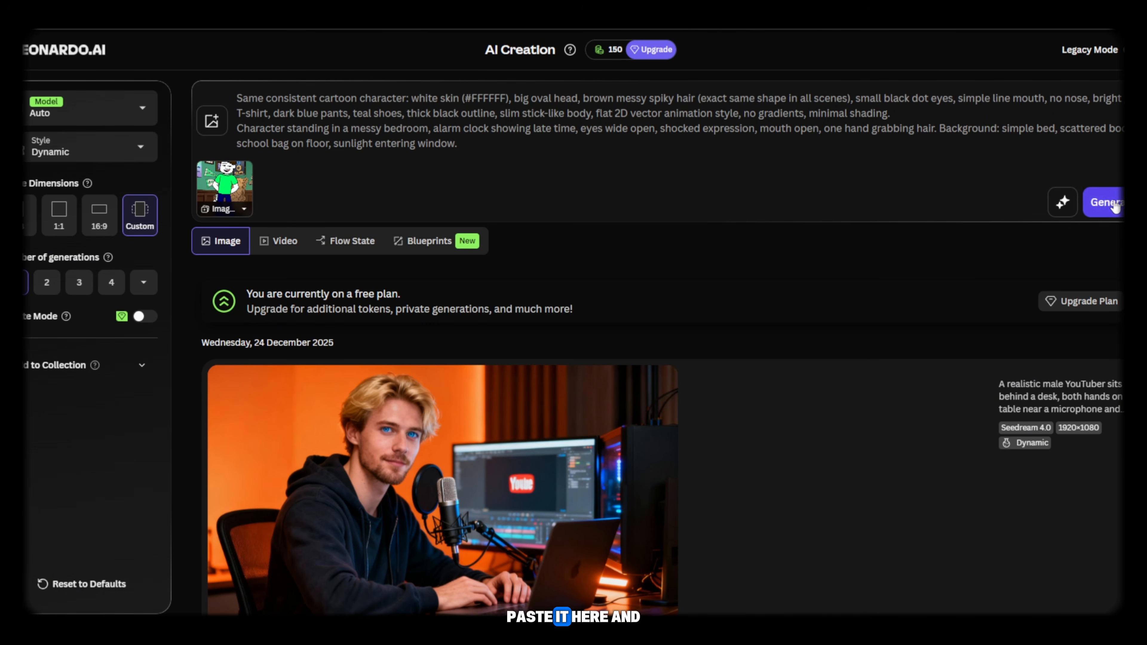
# Generate the Scene 1 image of the shocked boy in a messy bedroom
pyautogui.click(1118, 207)
pyautogui.scroll(-5, 900, 361)
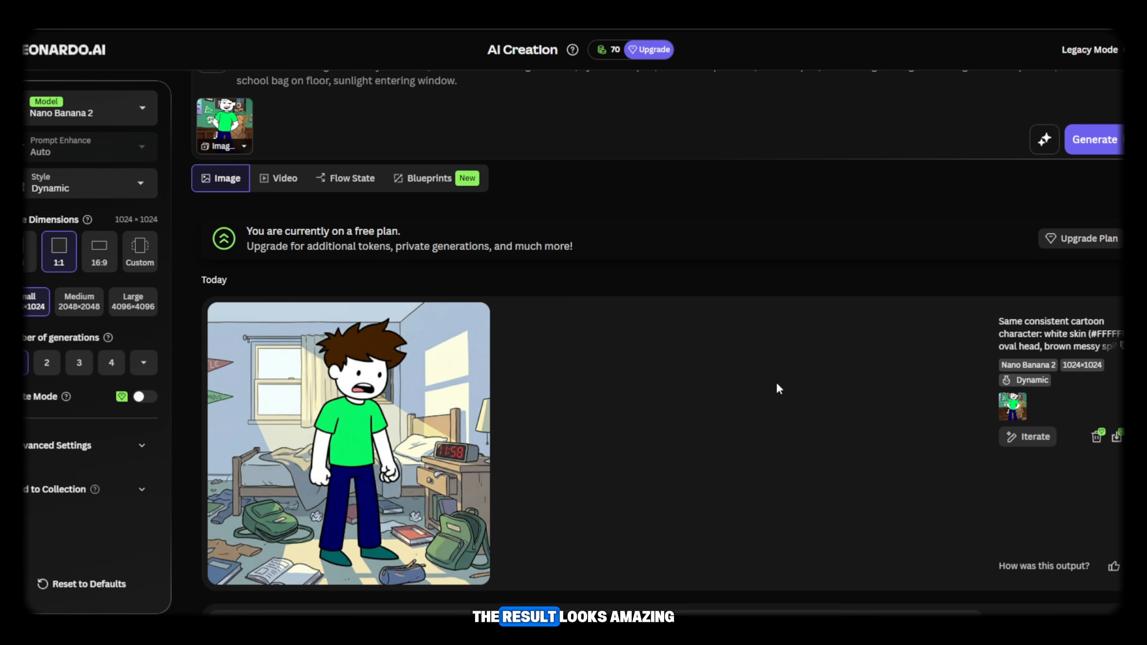
pyautogui.moveTo(355, 472)
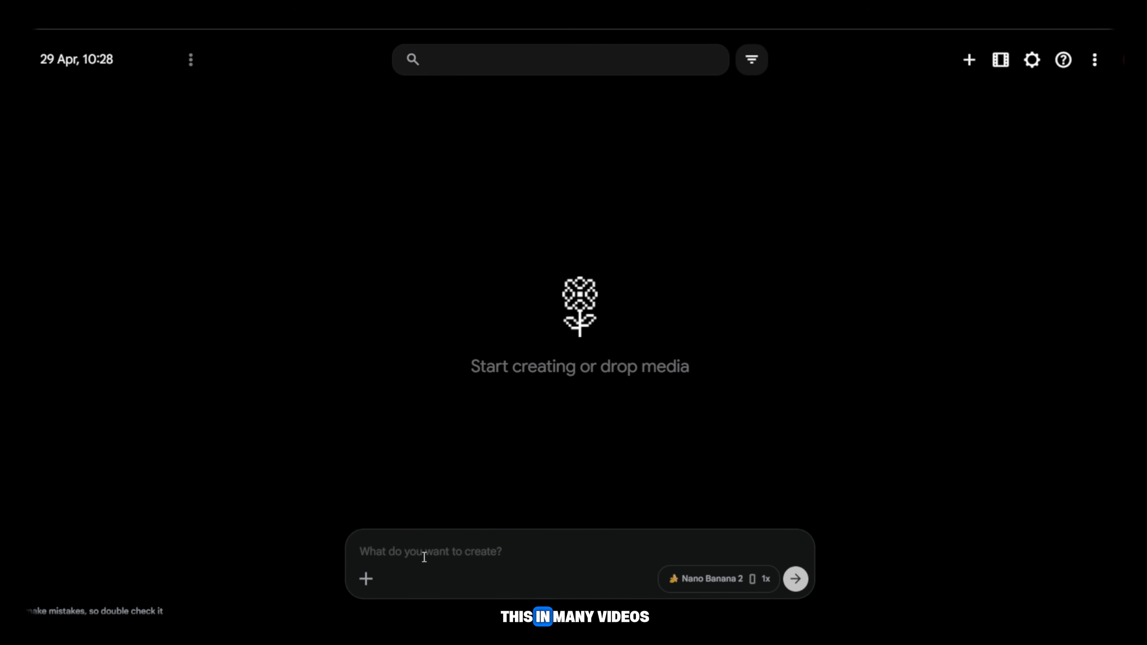
# Upload the green-shirt boy screenshot from Gallery as Flow's reference image
pyautogui.click(367, 578)
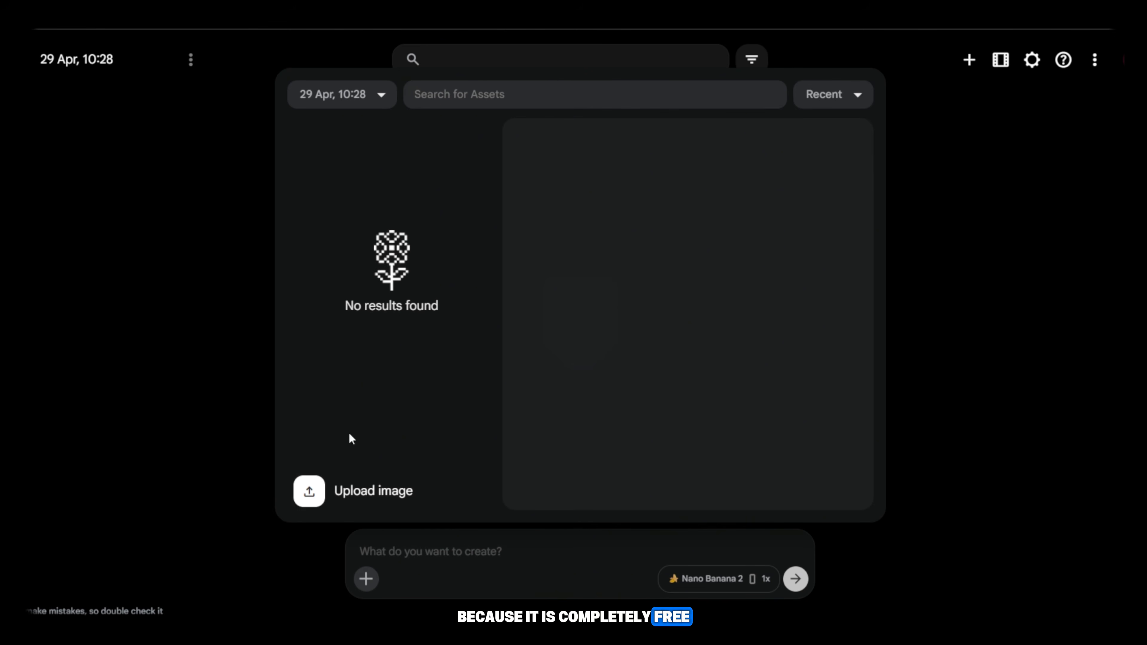
pyautogui.click(345, 499)
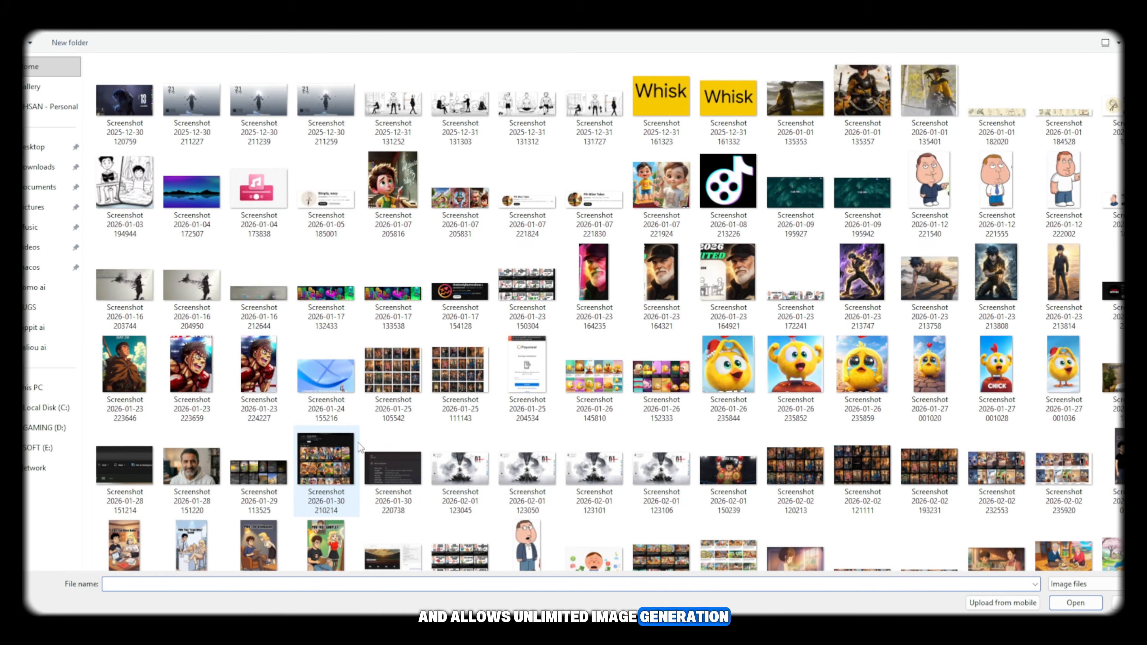
pyautogui.click(40, 86)
pyautogui.doubleClick(117, 109)
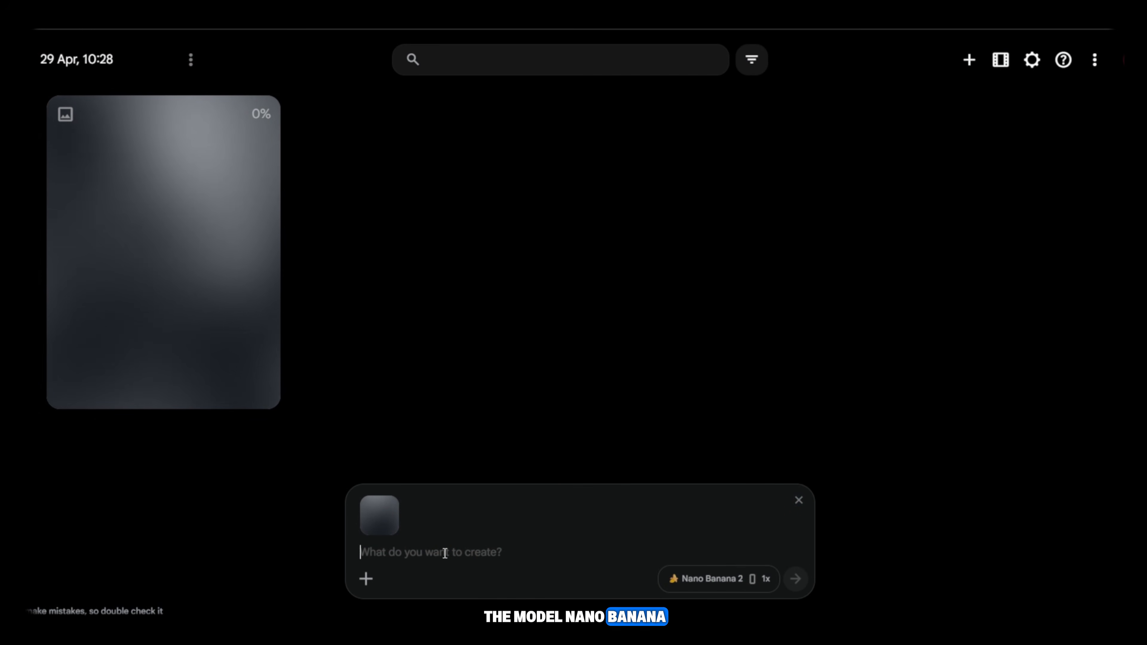
# Paste the Scene 1 bedroom prompt and confirm the 9:16 ratio in the generation settings
pyautogui.write('Same consistent cartoon character: white skin (#FFFFFF), big oval head, brown messy spiky hair (exact same shape in all scenes), small black dot eyes, simple line mouth, no nose, bright green T-shirt, dark blue pants, teal shoes, thick black outline, slim stick-like body, flat 2D vector animation style, no gradients, minimal shading. Character standing in a messy bedroom, alarm clock showing late time, eyes wide open, shocked expression, mouth open, one hand grabbing hair. Background: simple bed, scattered books, school bag on floor, sunlight entering window.')
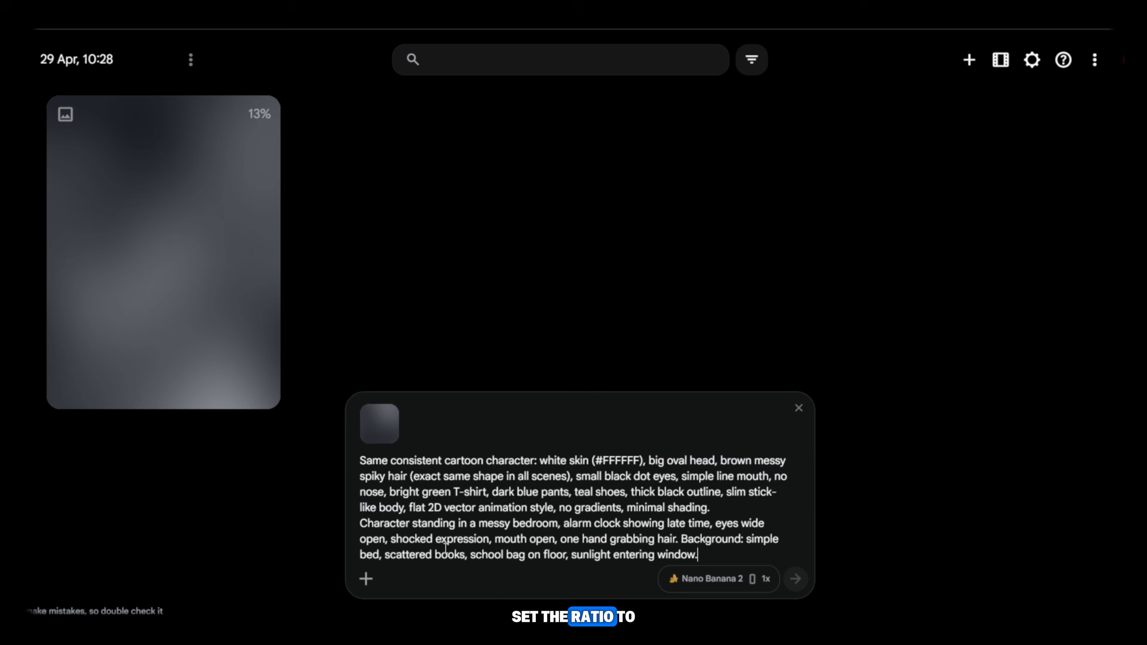
pyautogui.click(707, 588)
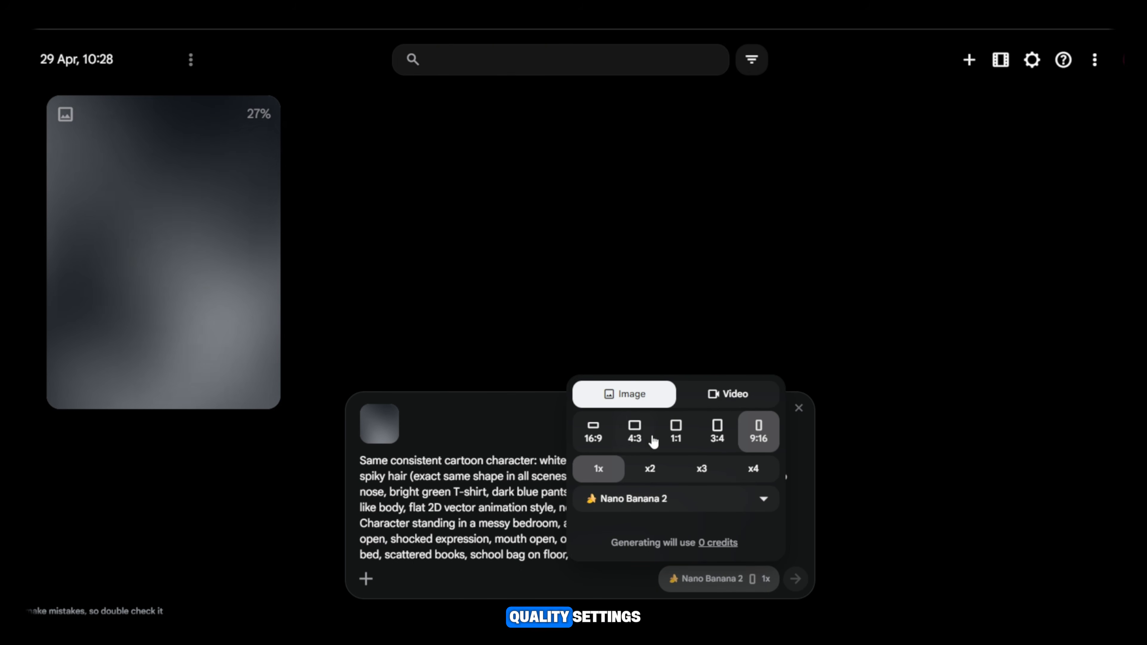
pyautogui.click(514, 583)
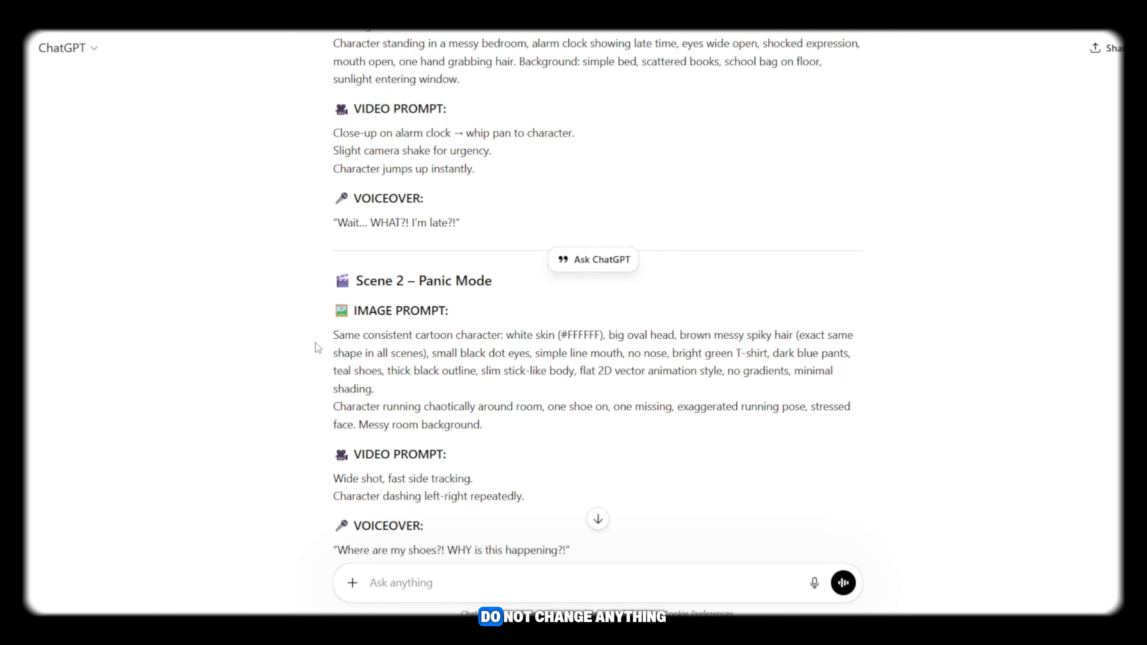
# Submit the Scene 2 image prompt in Flow and re-attach the boy's screenshot as reference
pyautogui.tripleClick(540, 348)
pyautogui.hotkey('ctrl', 'c')
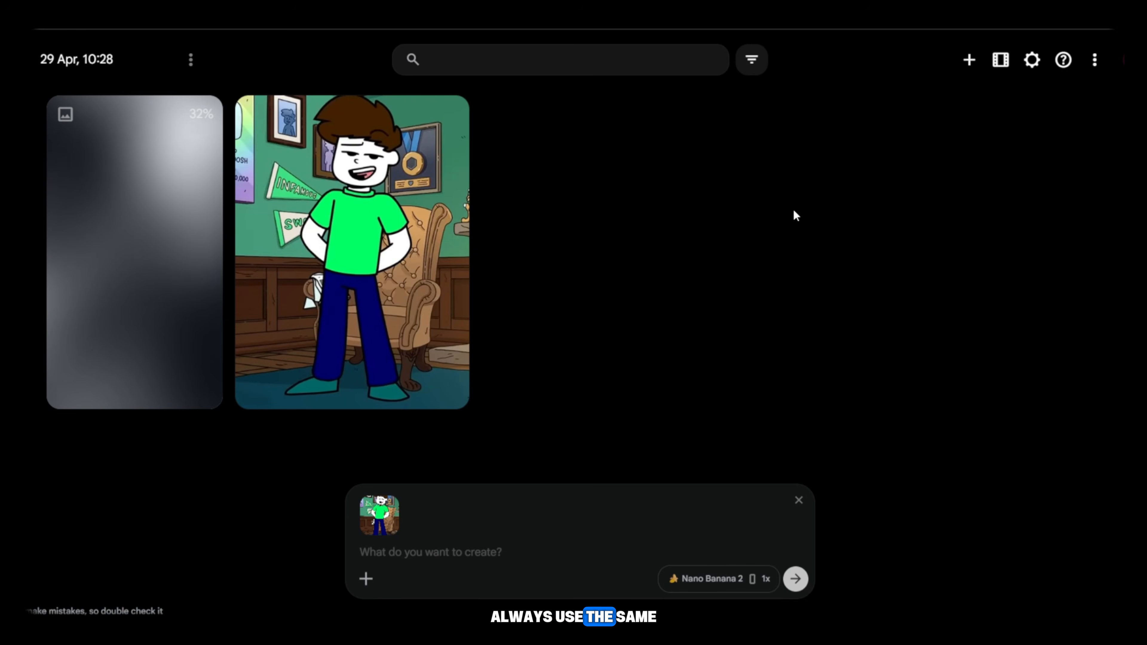
pyautogui.click(473, 556)
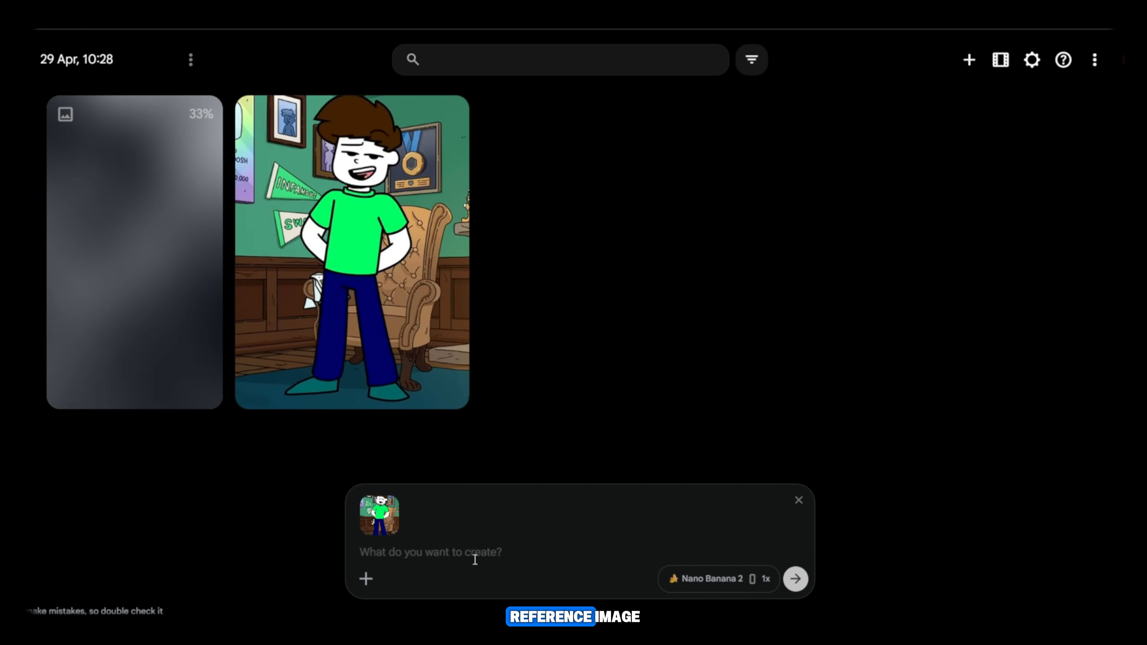
pyautogui.hotkey('ctrl', 'v')
pyautogui.click(795, 579)
pyautogui.click(366, 581)
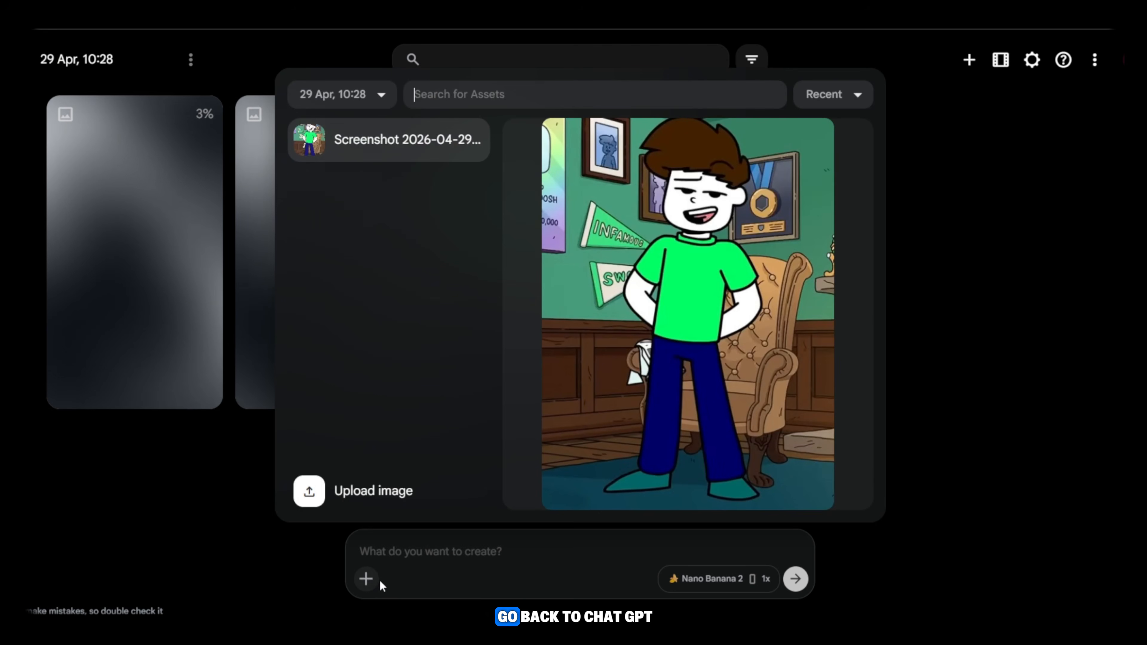
pyautogui.click(333, 146)
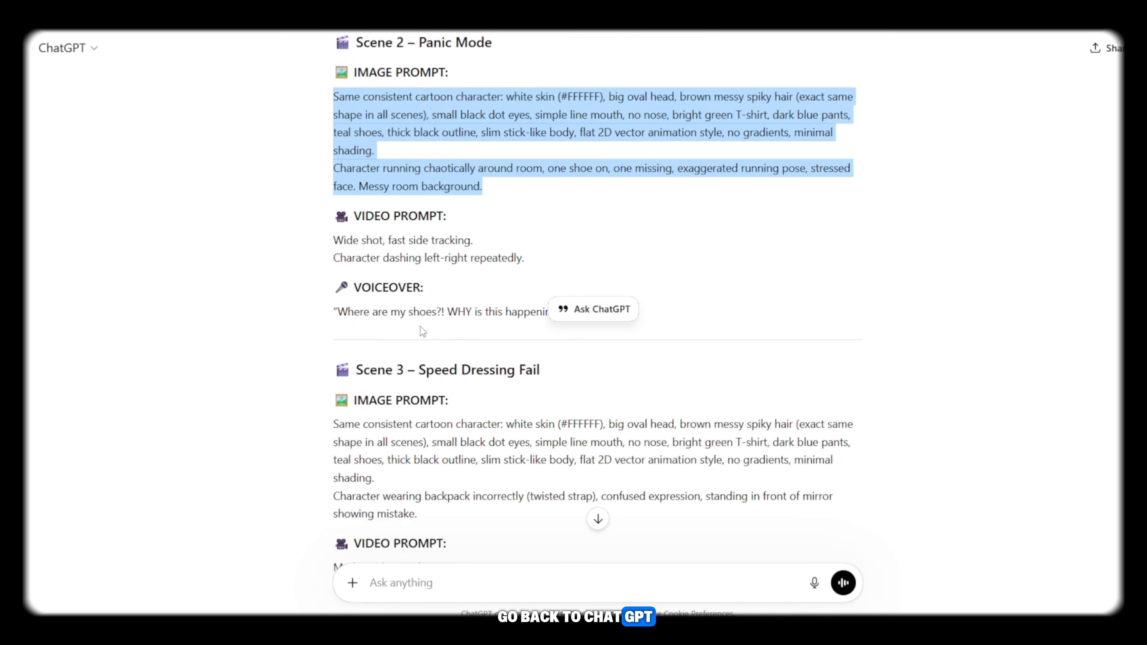
# Submit the Scene 3 image prompt in Flow and re-attach the boy's screenshot as reference
pyautogui.scroll(-2, 421, 326)
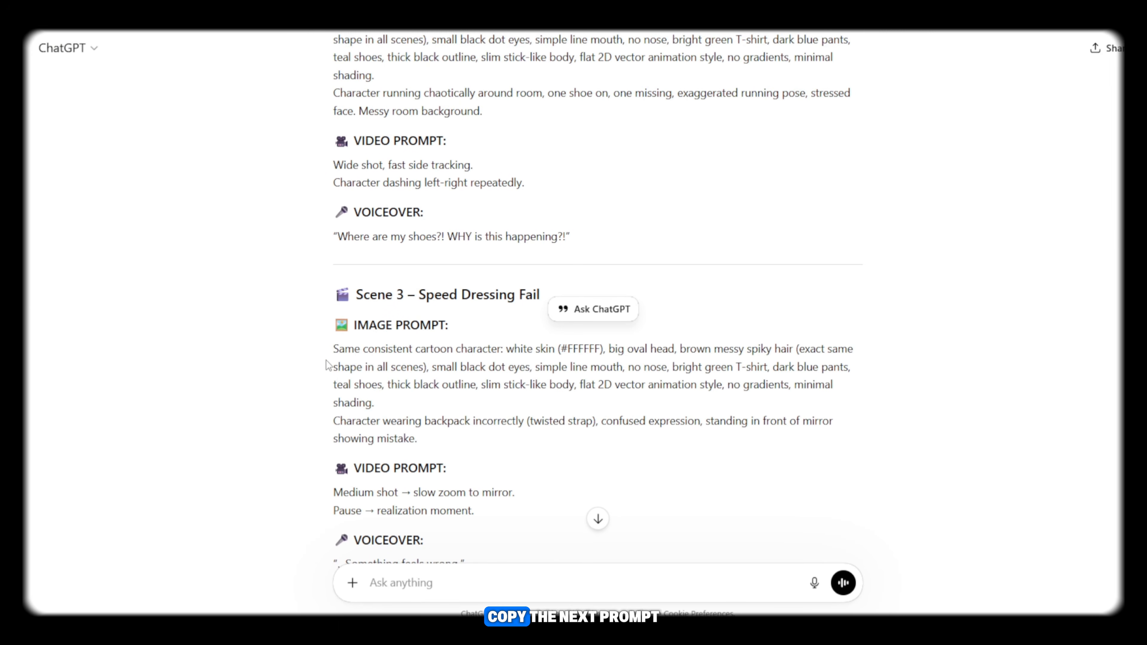
pyautogui.tripleClick(546, 430)
pyautogui.hotkey('ctrl', 'c')
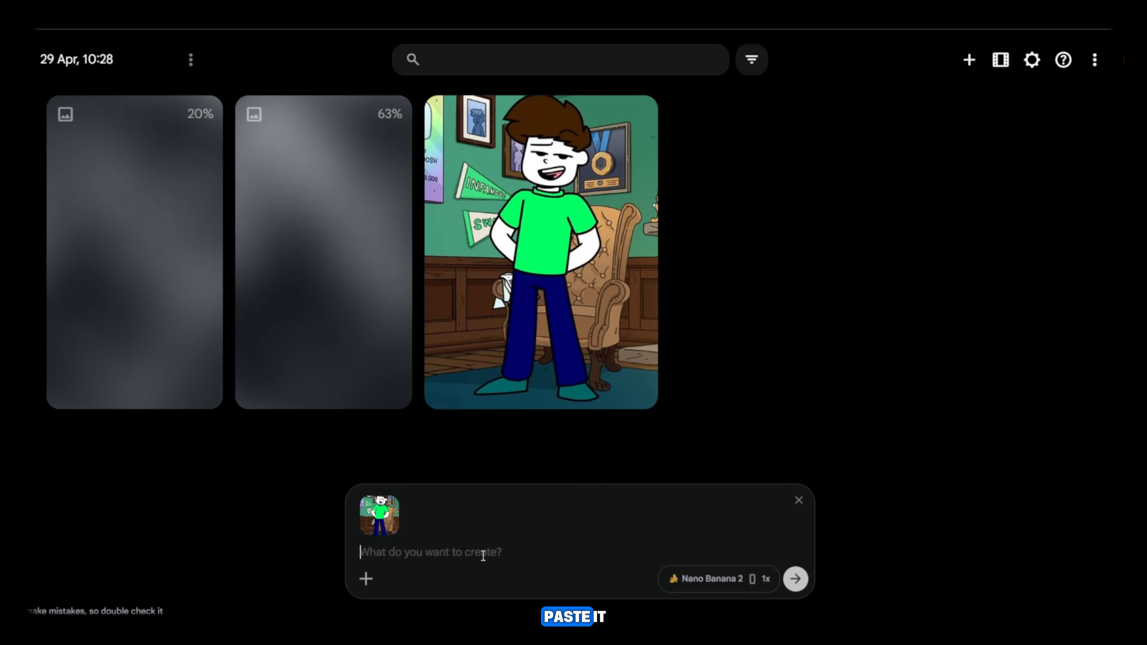
pyautogui.click(484, 554)
pyautogui.hotkey('ctrl', 'v')
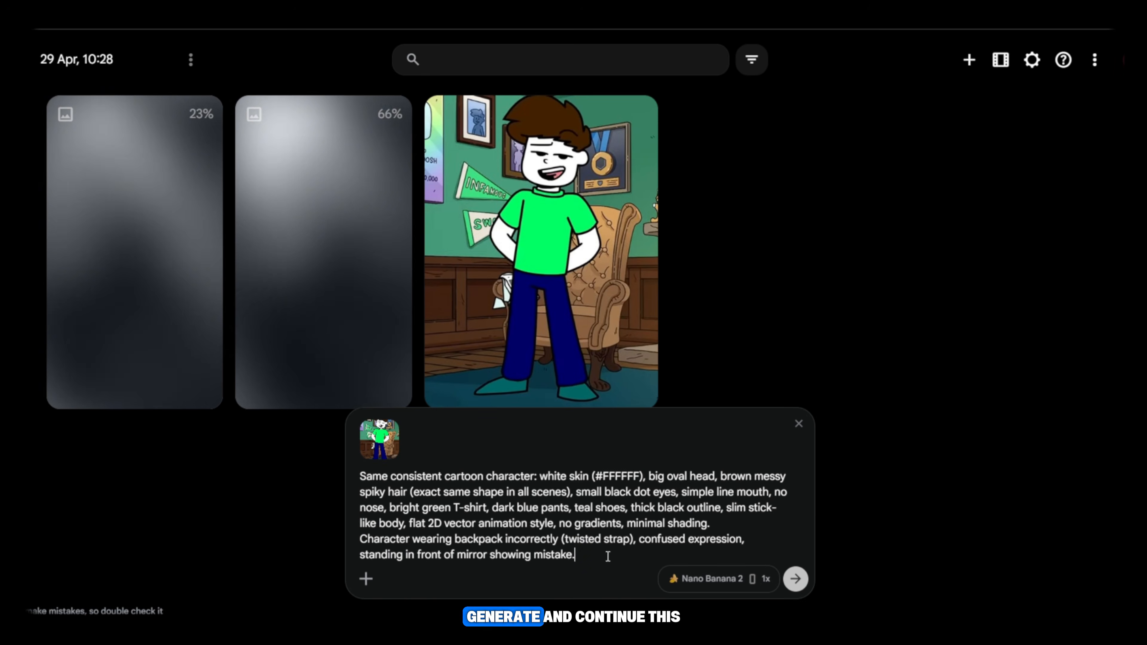
pyautogui.click(795, 578)
pyautogui.click(366, 578)
pyautogui.click(369, 148)
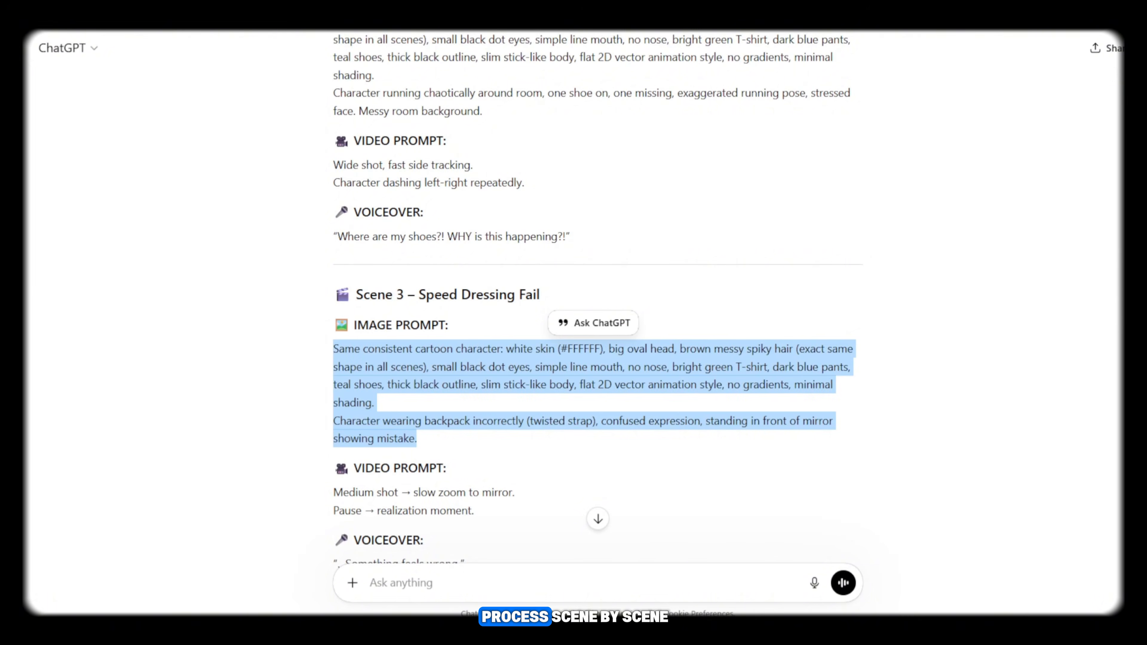
# Copy the full Scene 4 image prompt from ChatGPT and submit it in Flow
pyautogui.scroll(-4, 618, 361)
pyautogui.tripleClick(618, 357)
pyautogui.hotkey('ctrl', 'c')
pyautogui.keyDown('shift'); pyautogui.click(868, 373); pyautogui.keyUp('shift')
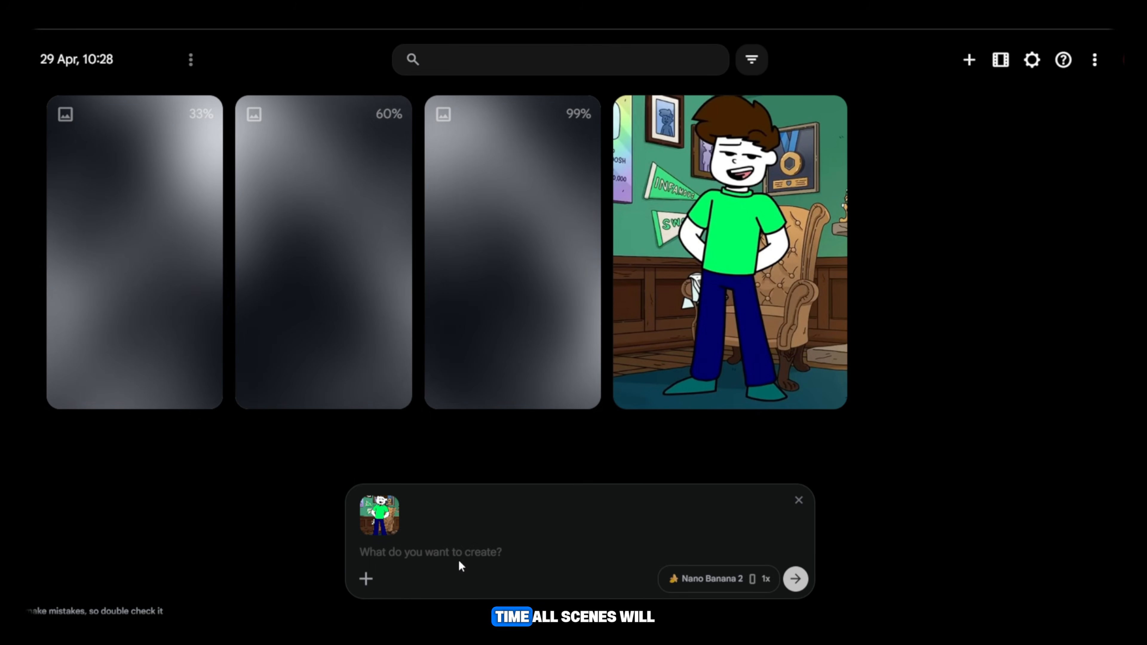
pyautogui.click(466, 548)
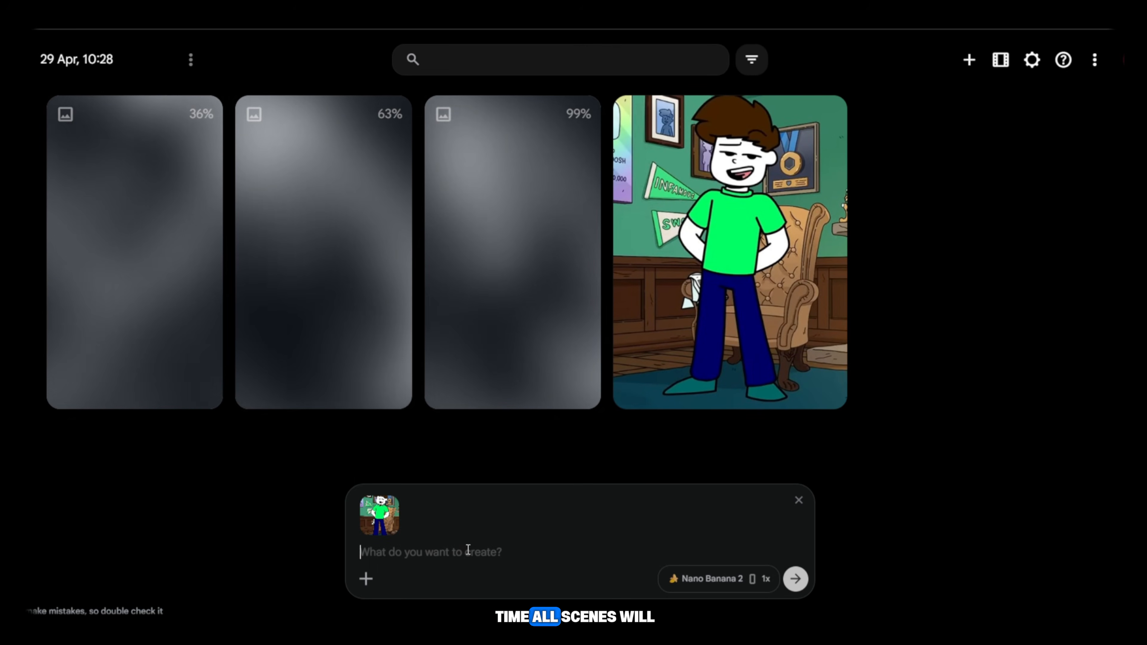
pyautogui.hotkey('ctrl', 'v')
pyautogui.click(795, 578)
# Attach the boy's screenshot as reference to the last prompt, then open the sixth image's options menu
pyautogui.click(365, 579)
pyautogui.click(372, 157)
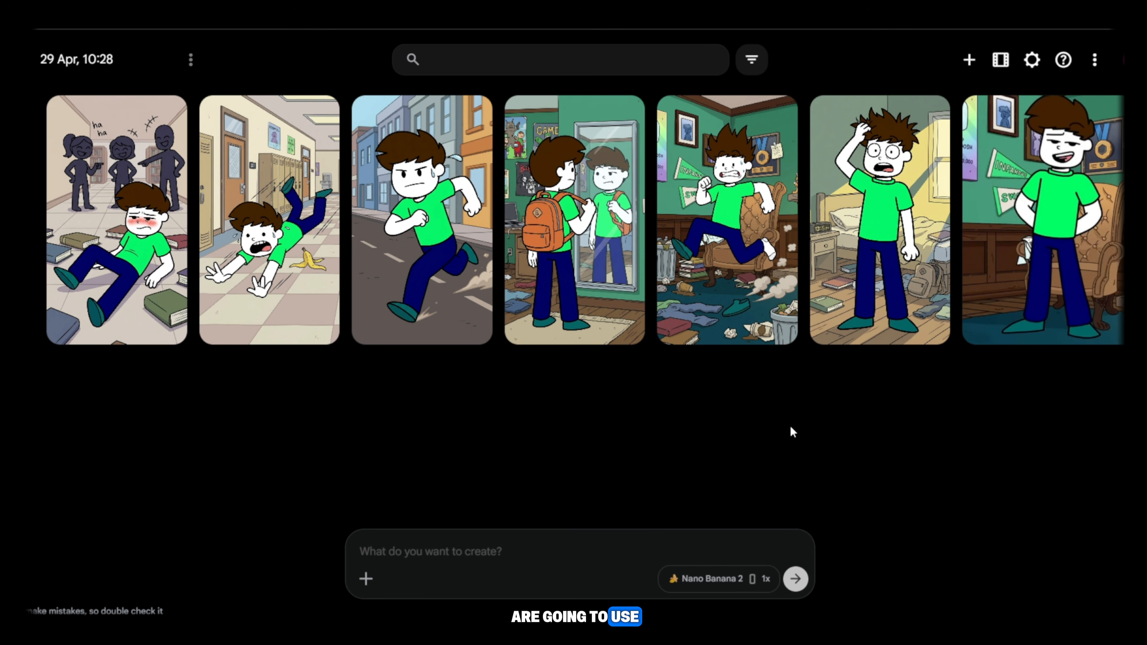
pyautogui.click(928, 119)
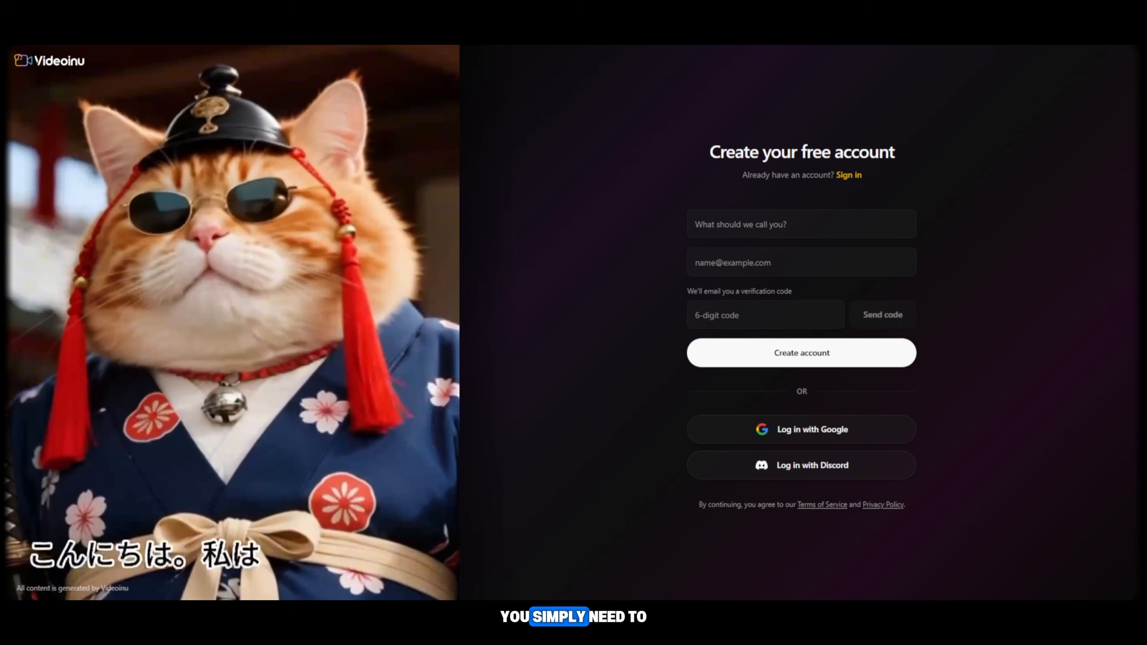
# Copy the temporary email address from TempMail and fill in a nickname on the Videoinu sign-up form
pyautogui.hotkey('ctrl', 'Tab')
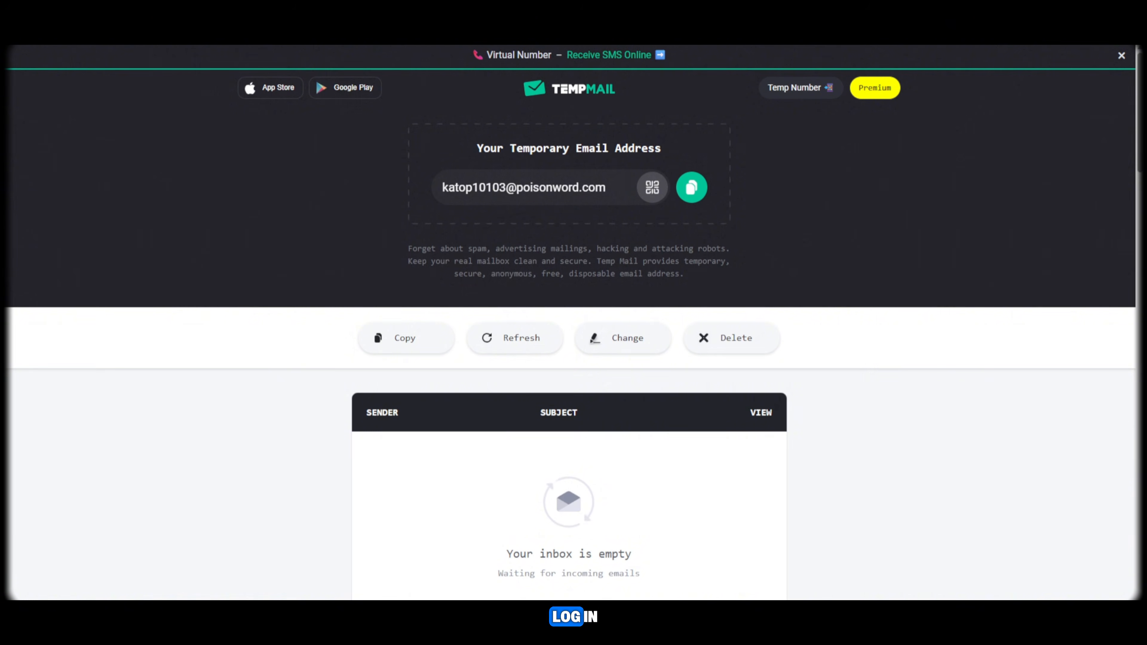
pyautogui.click(691, 187)
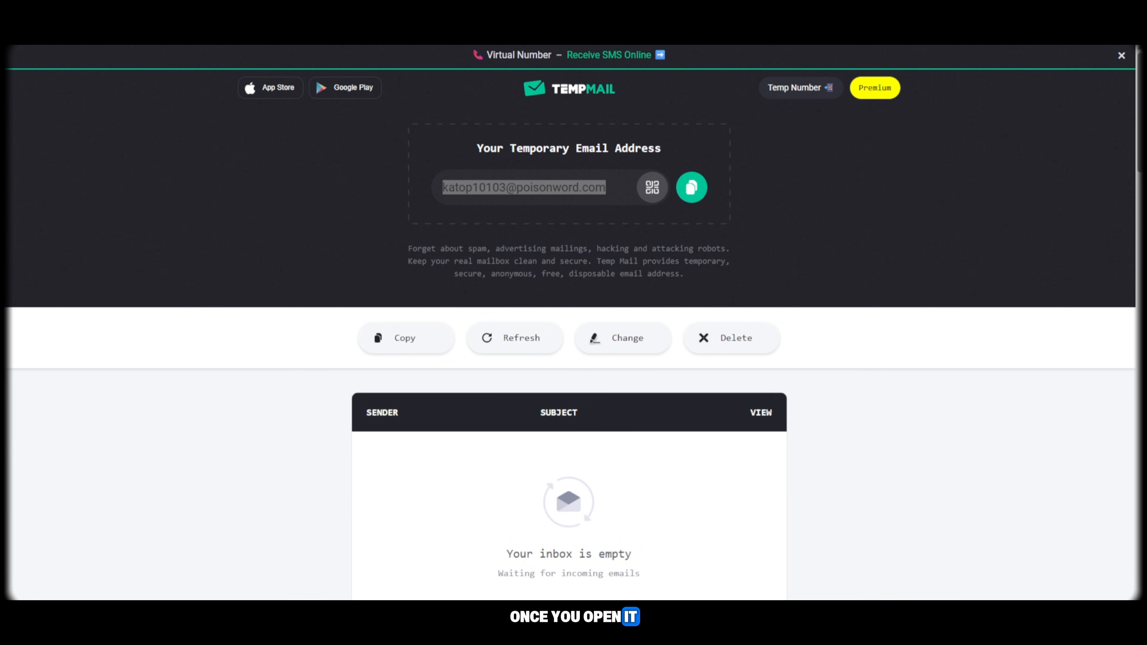
pyautogui.hotkey('ctrl', 'Tab')
pyautogui.click(756, 224)
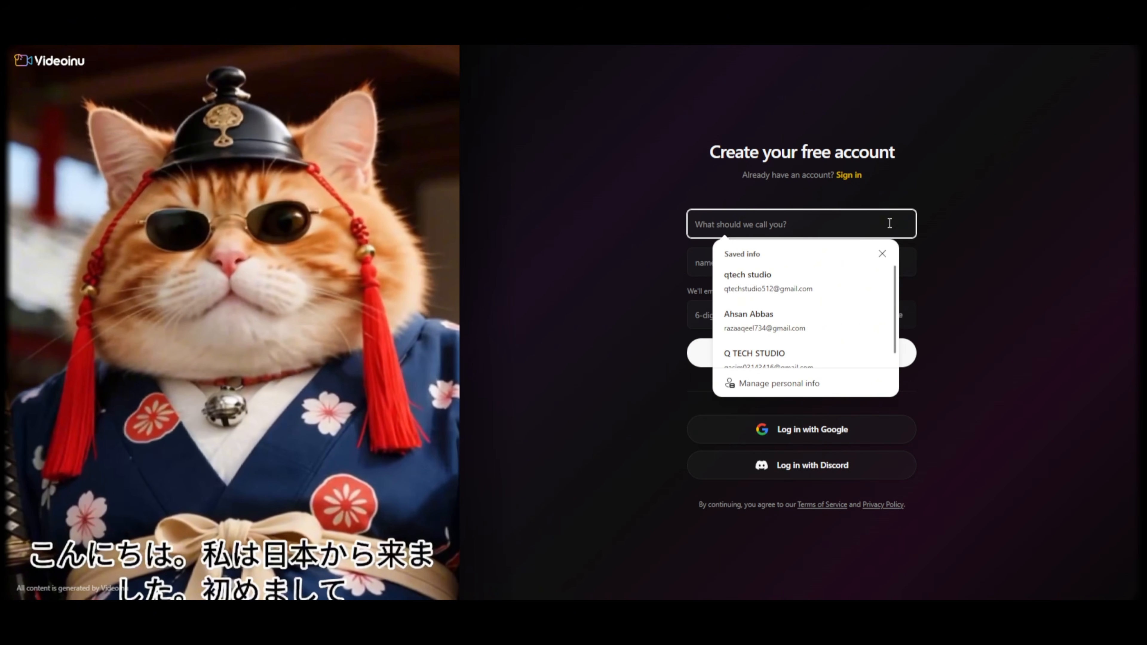
pyautogui.click(1037, 230)
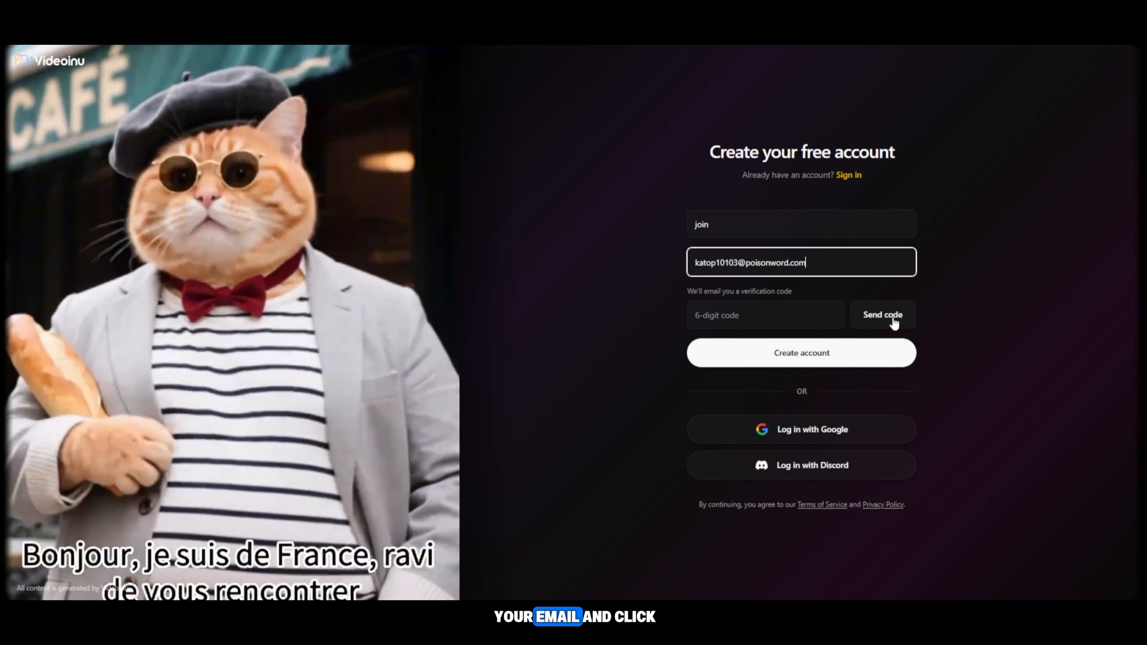
# Request the verification code, read it from the TempMail inbox, enter it and create the account
pyautogui.click(891, 317)
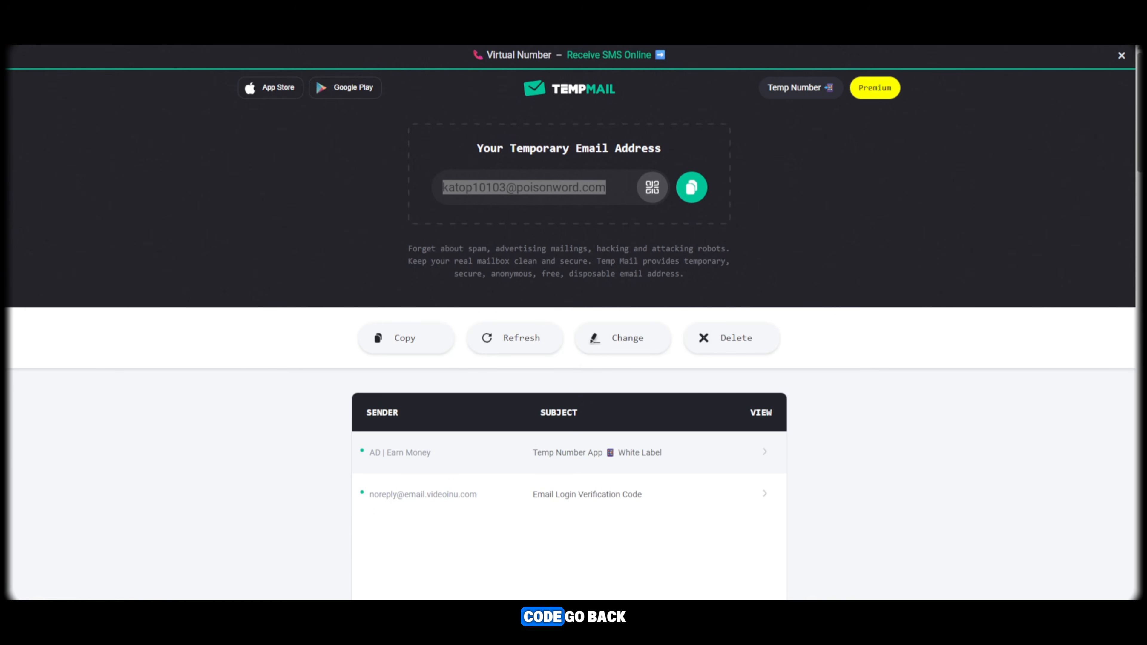
pyautogui.scroll(-5, 855, 435)
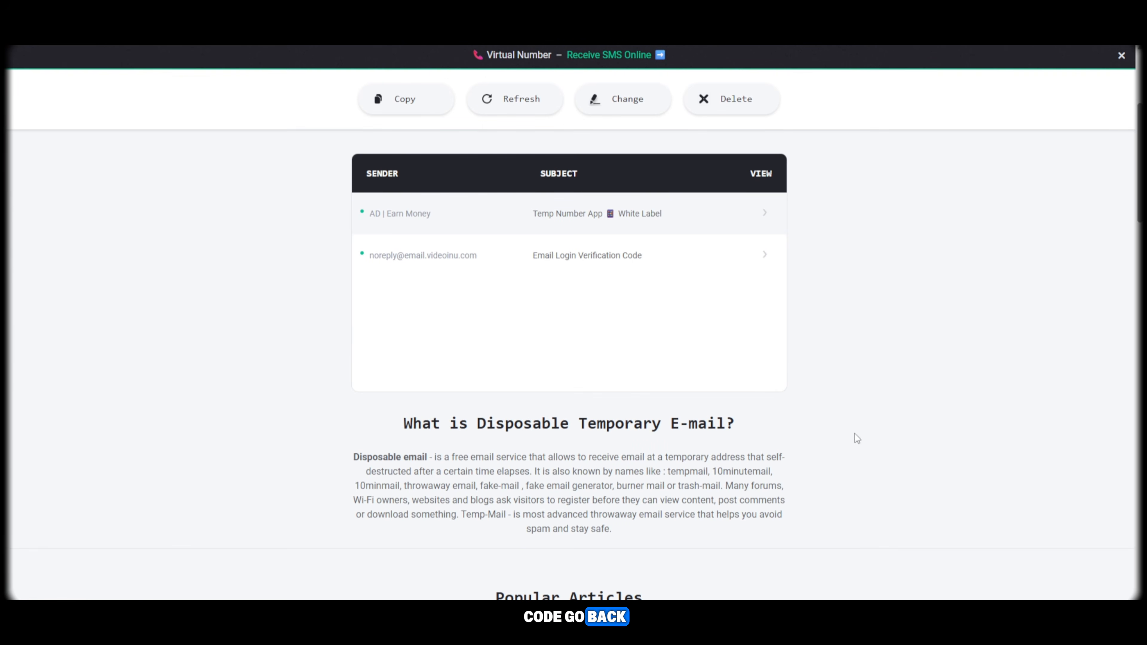
pyautogui.click(560, 257)
pyautogui.click(802, 359)
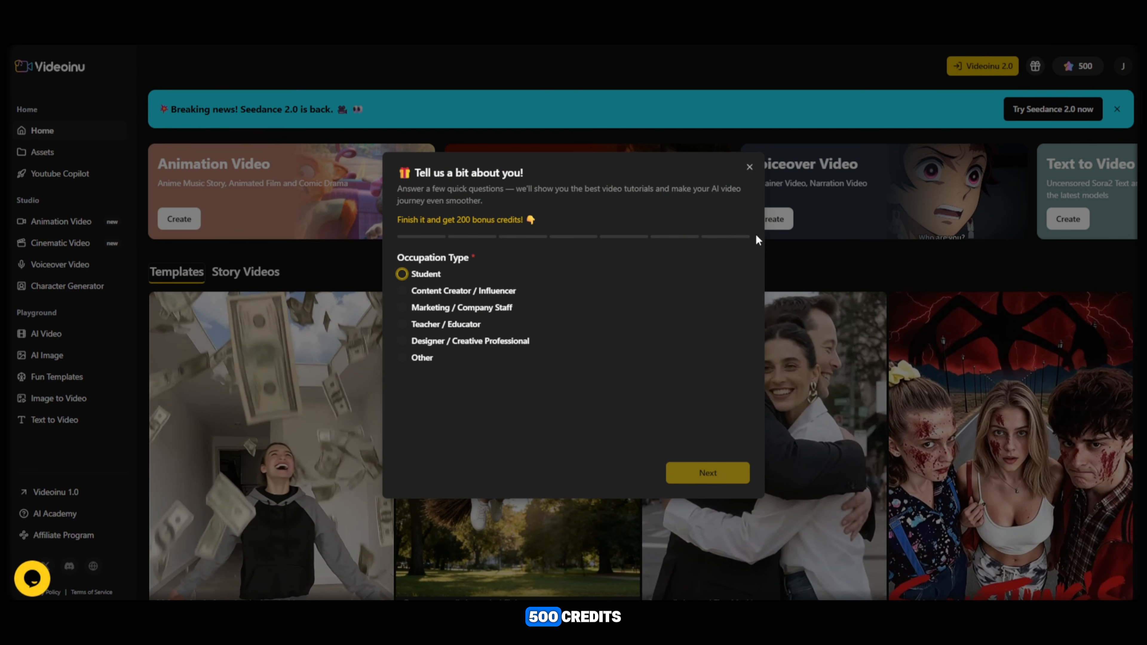
# Close the 'Tell us a bit about you!' questionnaire to reveal the 500-credit Home dashboard
pyautogui.click(749, 167)
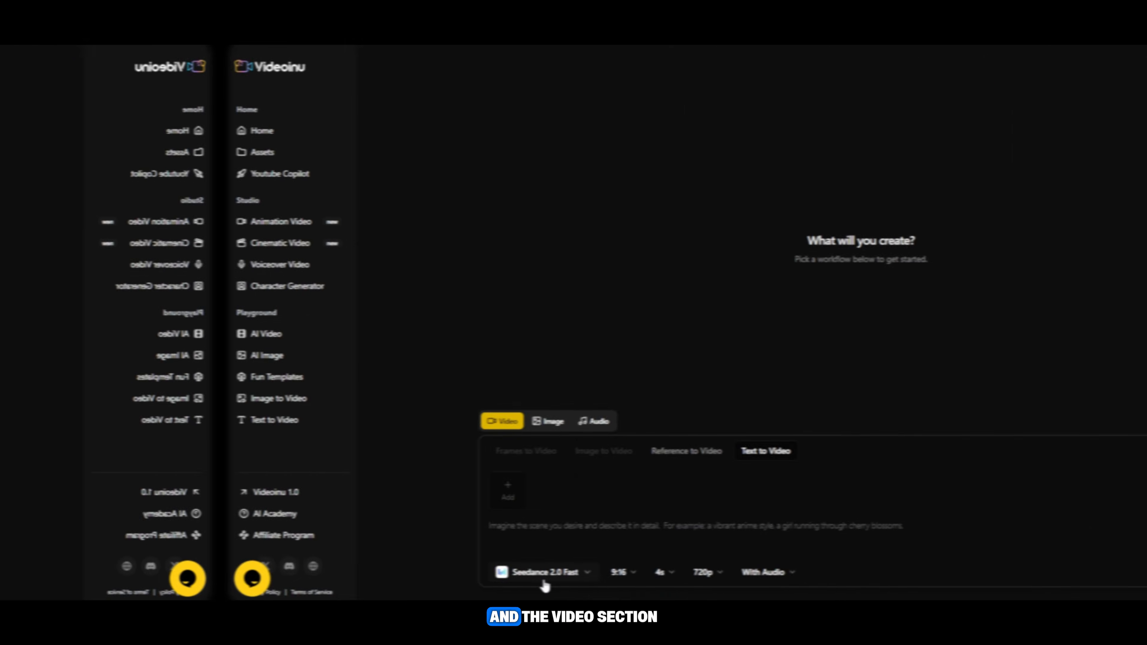
# Compare video models in the AI Video generator: Google Veo3.1, Kling 2.6, Wan 2.6 and Vidu Q3 Pro
pyautogui.click(324, 578)
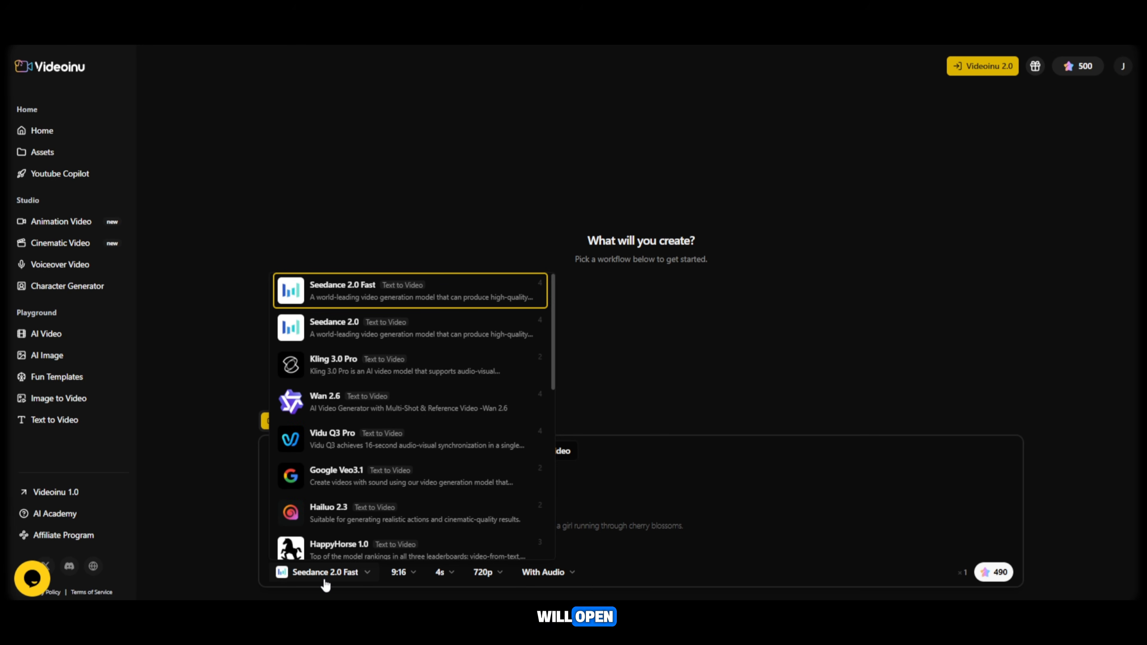
pyautogui.click(358, 482)
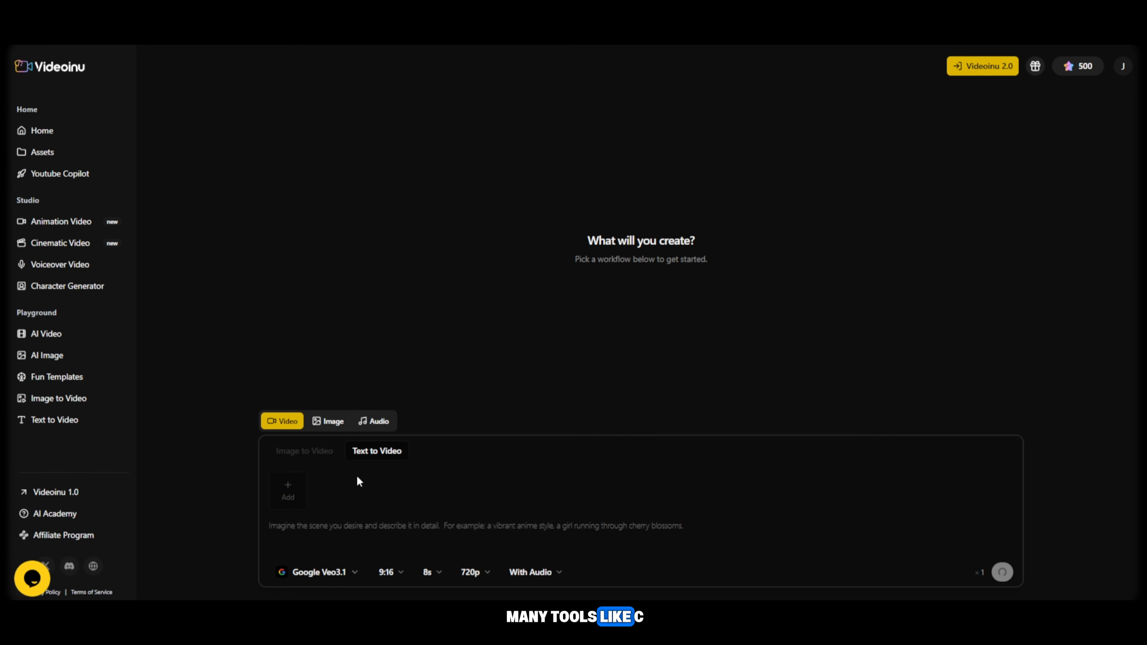
pyautogui.click(319, 578)
pyautogui.click(370, 406)
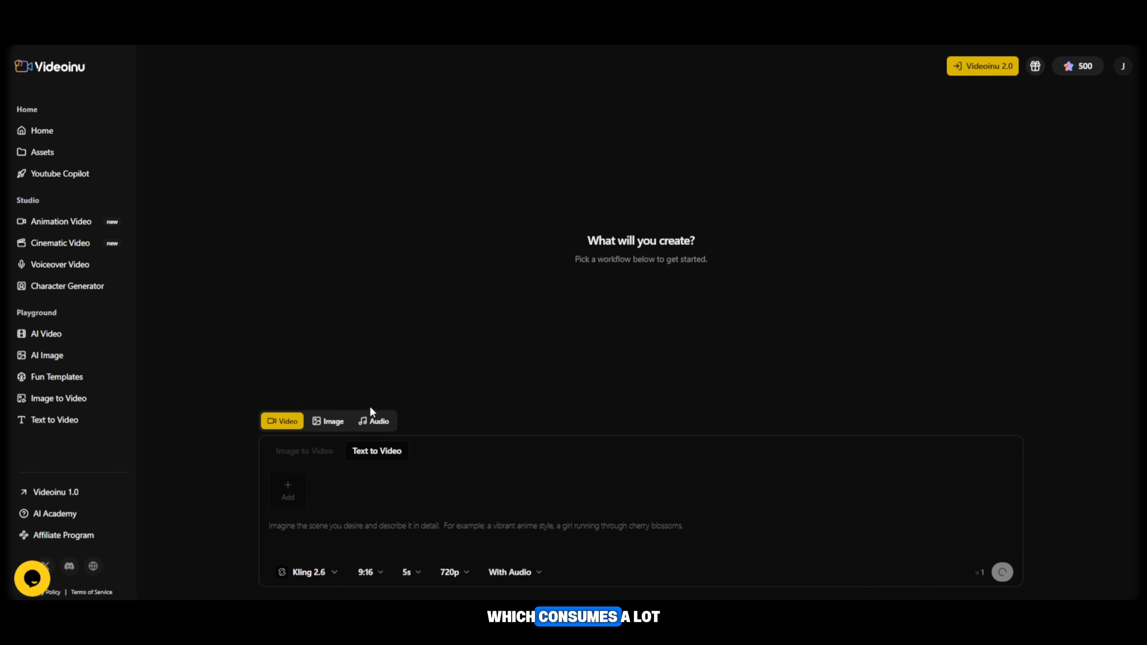
pyautogui.click(316, 572)
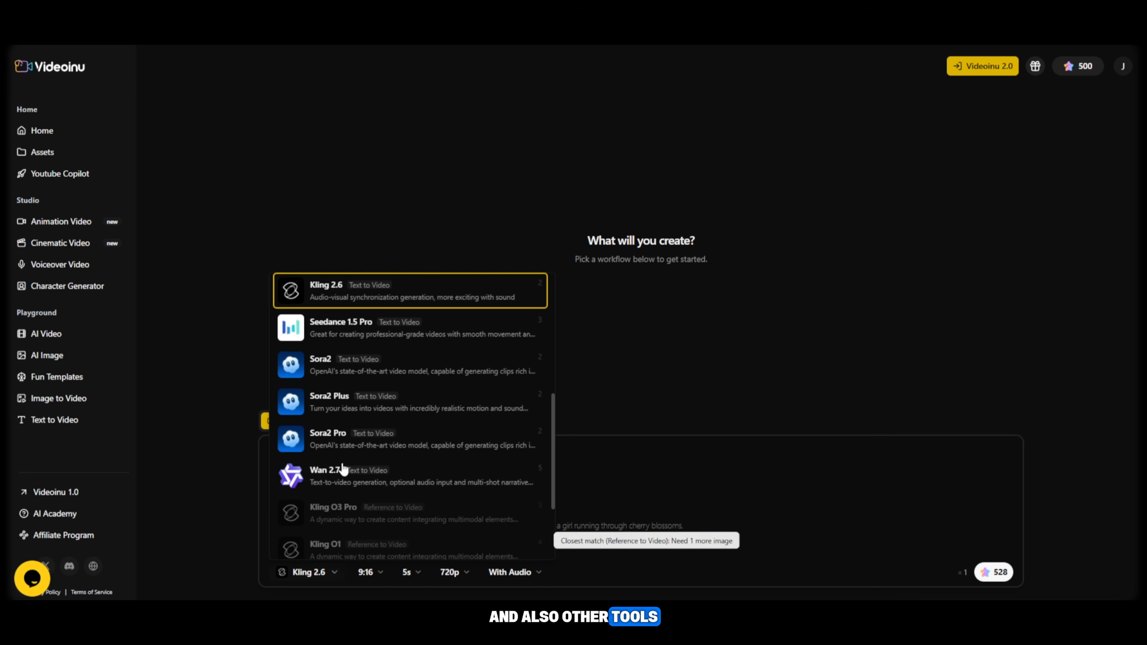
pyautogui.scroll(5, 356, 393)
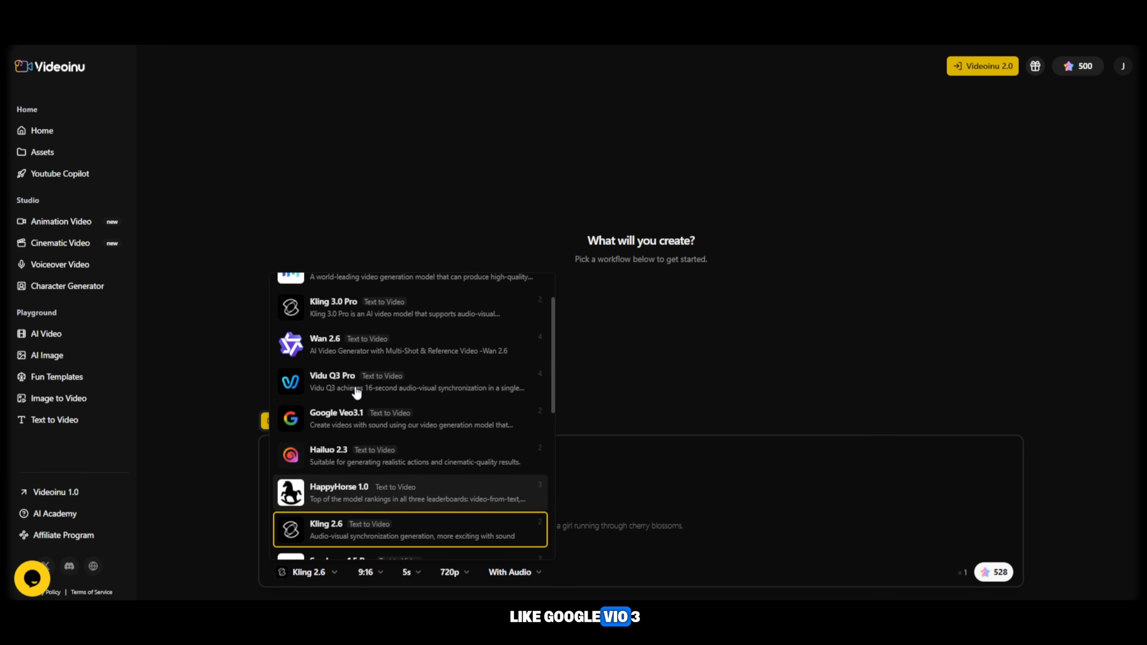
pyautogui.scroll(1, 348, 397)
pyautogui.click(338, 401)
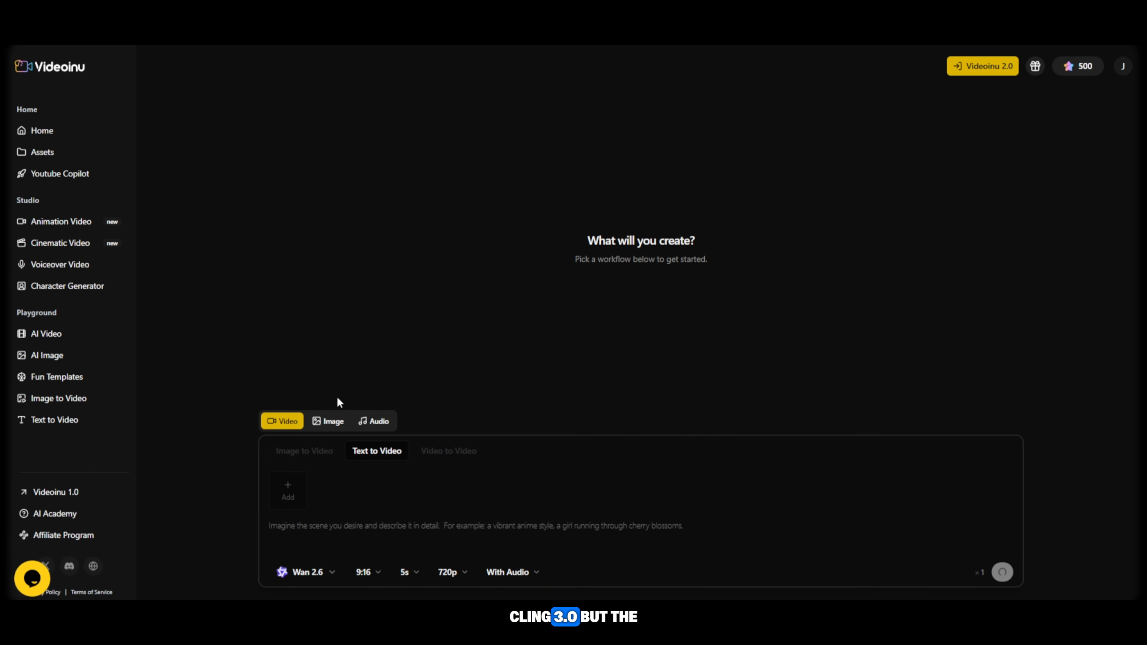
pyautogui.click(317, 582)
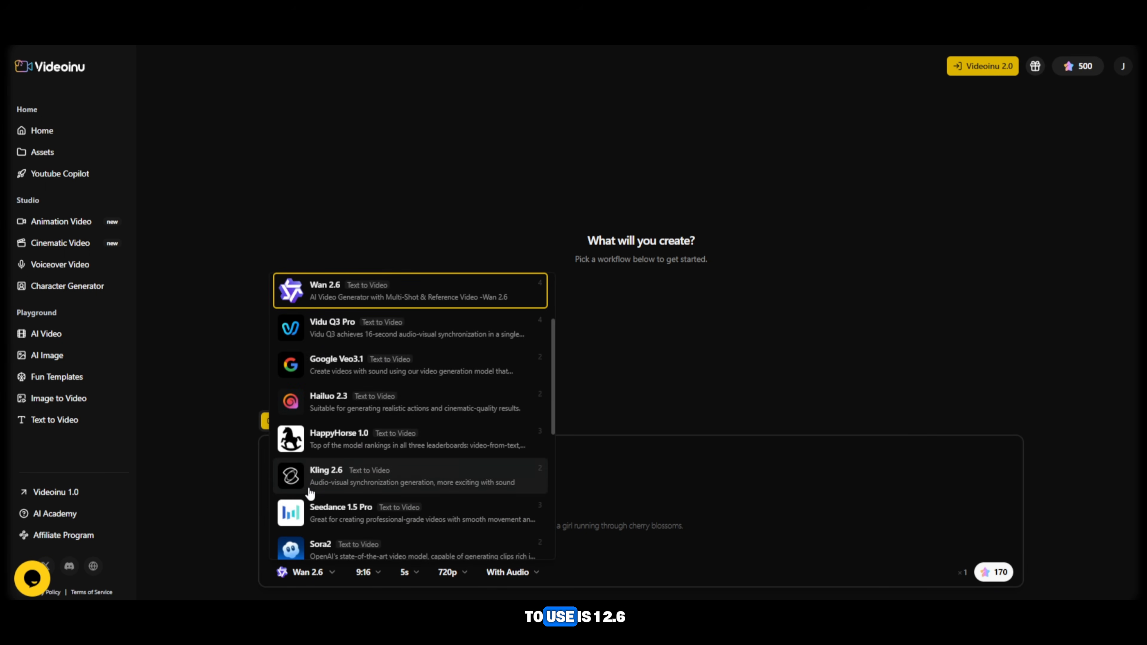
pyautogui.scroll(1, 376, 389)
pyautogui.click(352, 394)
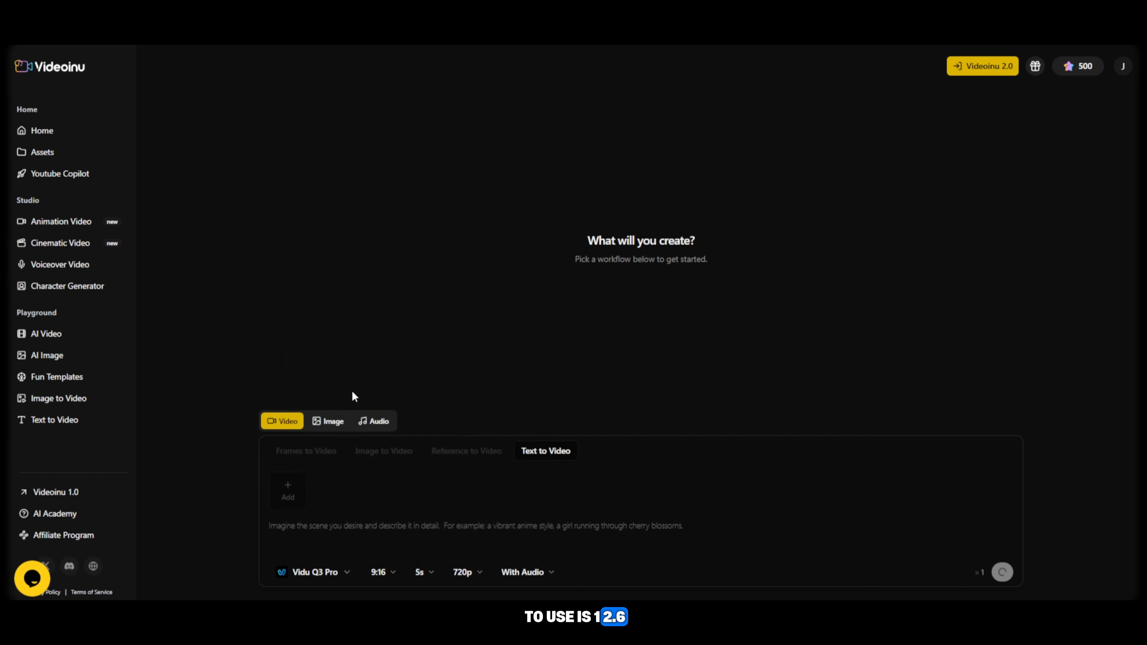
# Try Wan 2.7, then settle on Wan 2.6 as the video model
pyautogui.click(319, 572)
pyautogui.scroll(2, 322, 381)
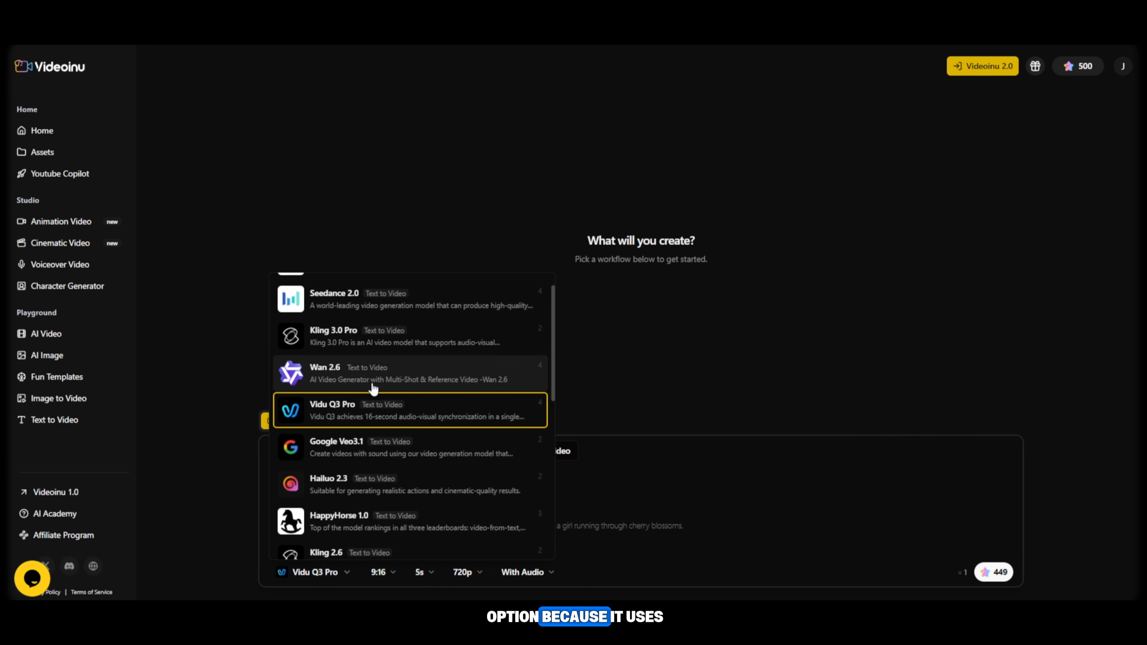
pyautogui.scroll(1, 367, 370)
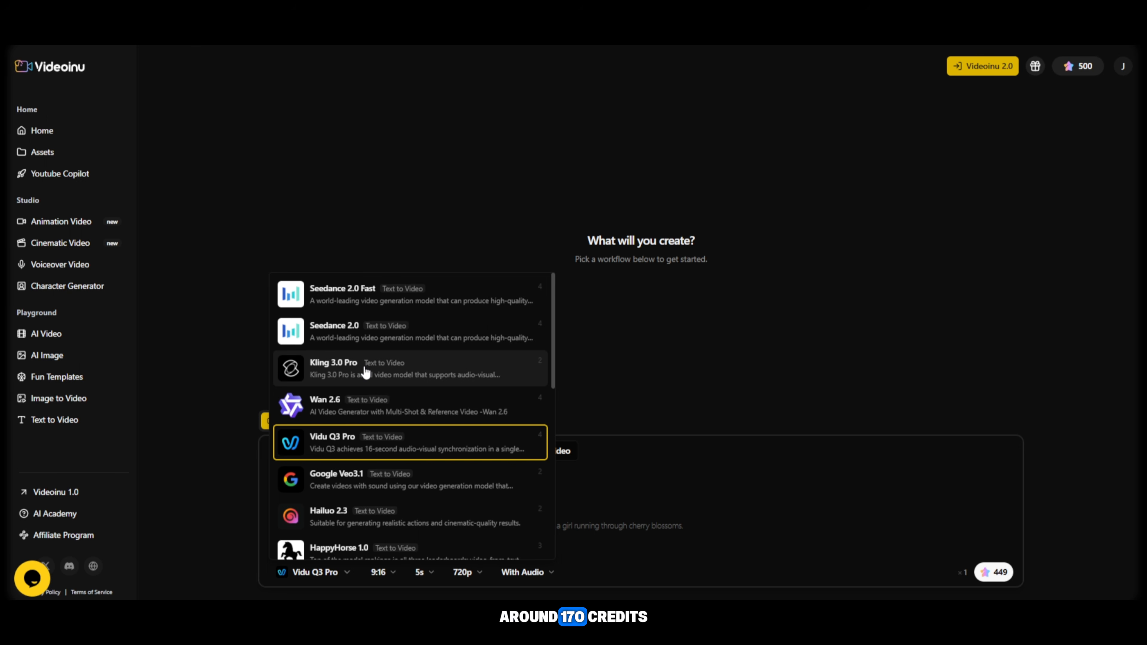
pyautogui.scroll(-5, 392, 497)
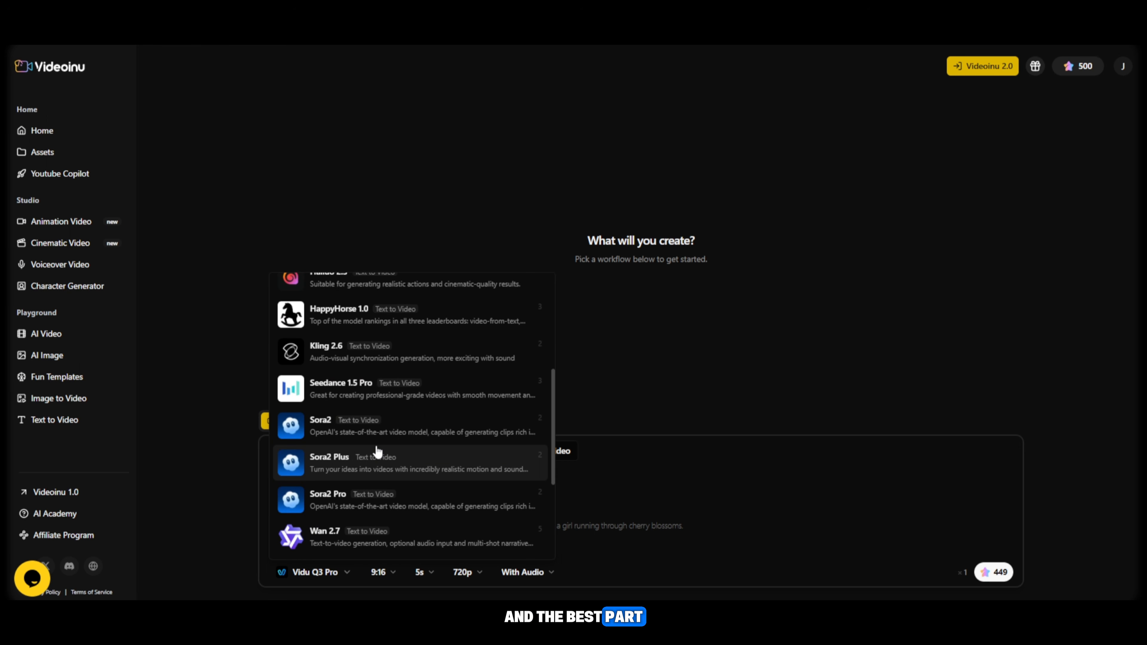
pyautogui.scroll(-3, 379, 452)
pyautogui.click(378, 416)
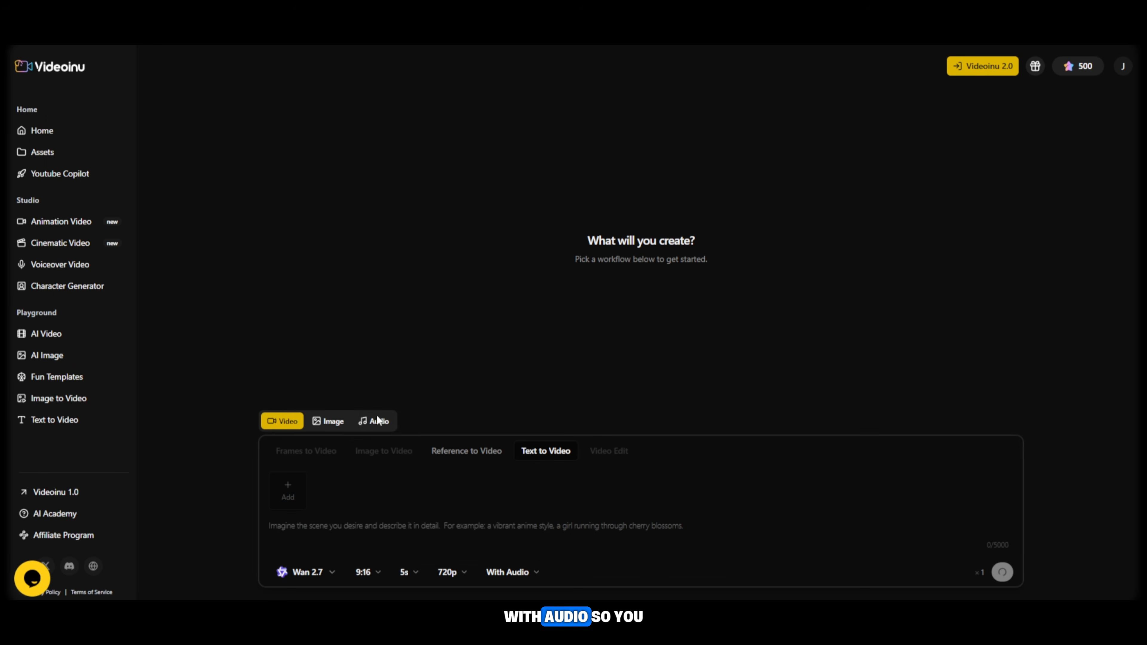
pyautogui.click(311, 572)
pyautogui.click(389, 546)
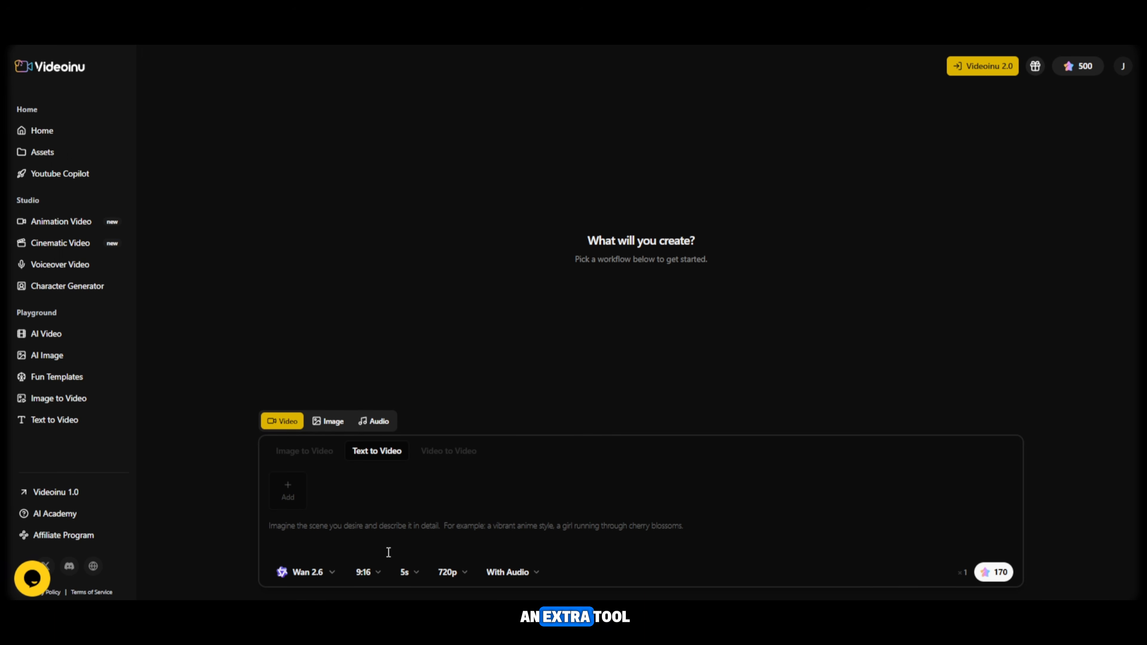
# Check the audio options, keep a 5s duration after trying 13s, and paste in the scene image
pyautogui.click(500, 572)
pyautogui.click(501, 573)
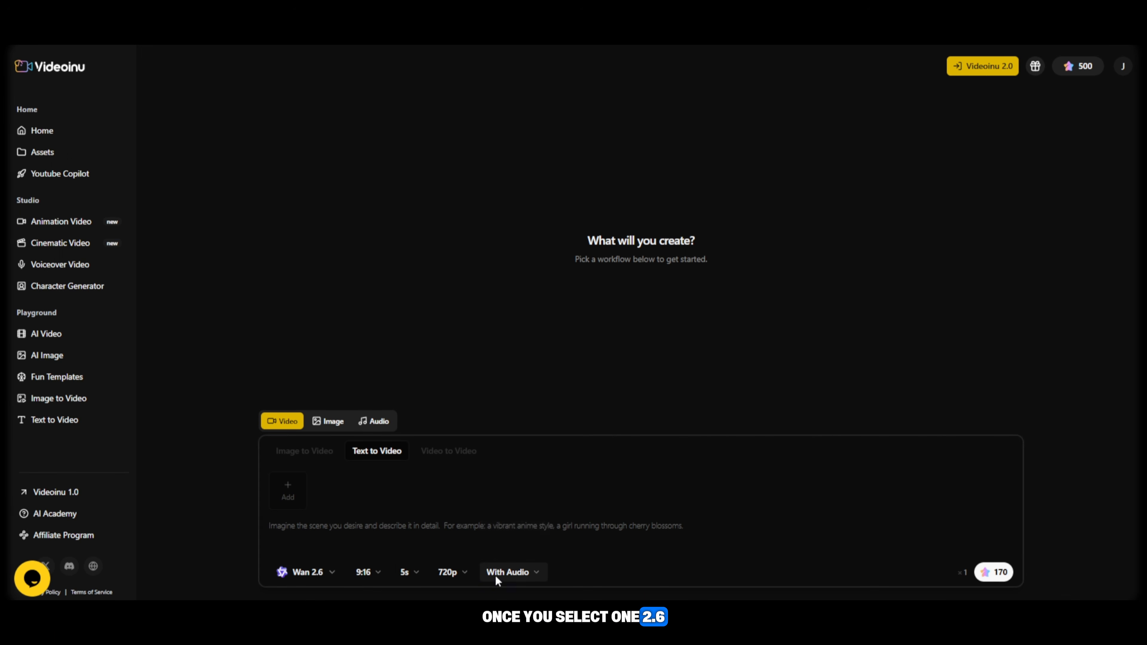
pyautogui.click(525, 574)
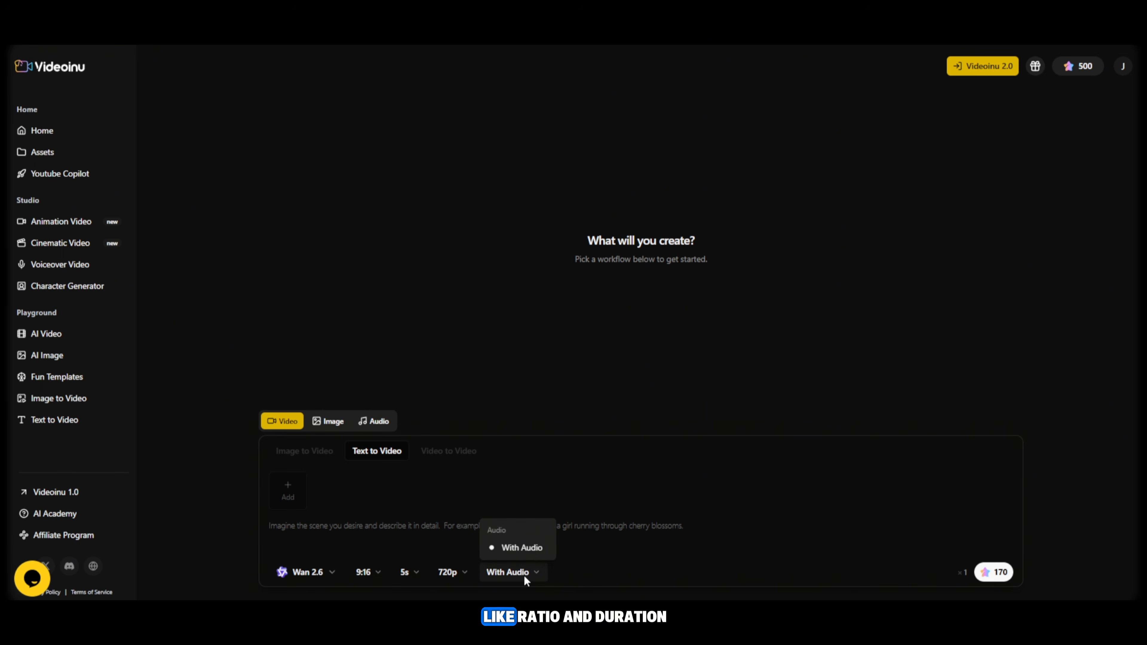
pyautogui.click(406, 526)
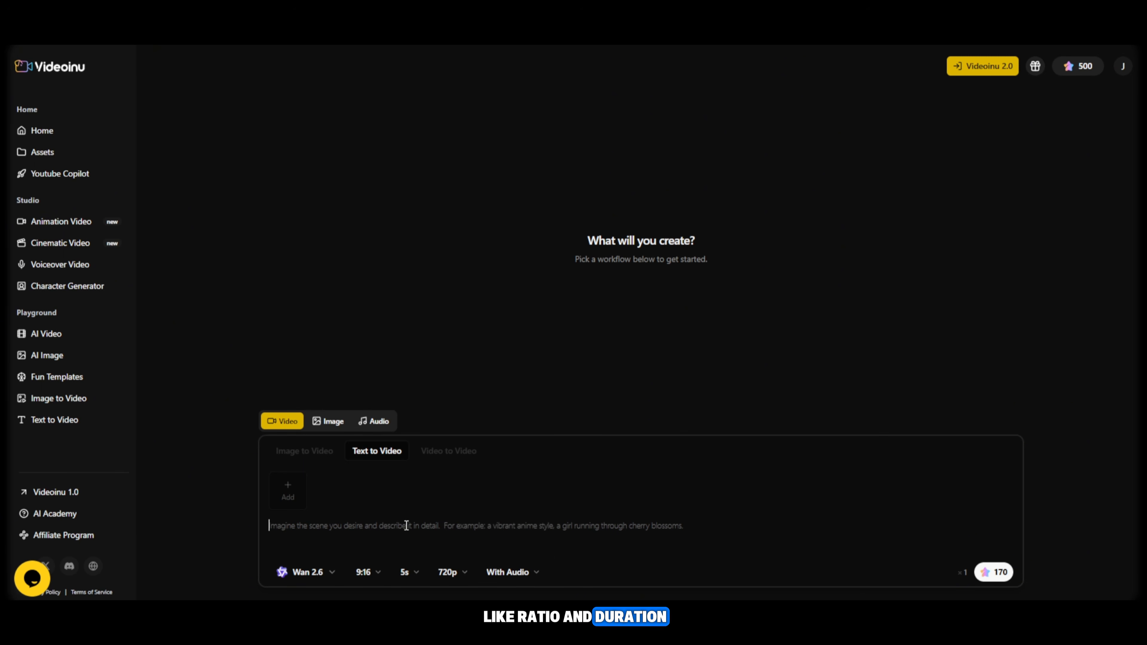
pyautogui.click(408, 572)
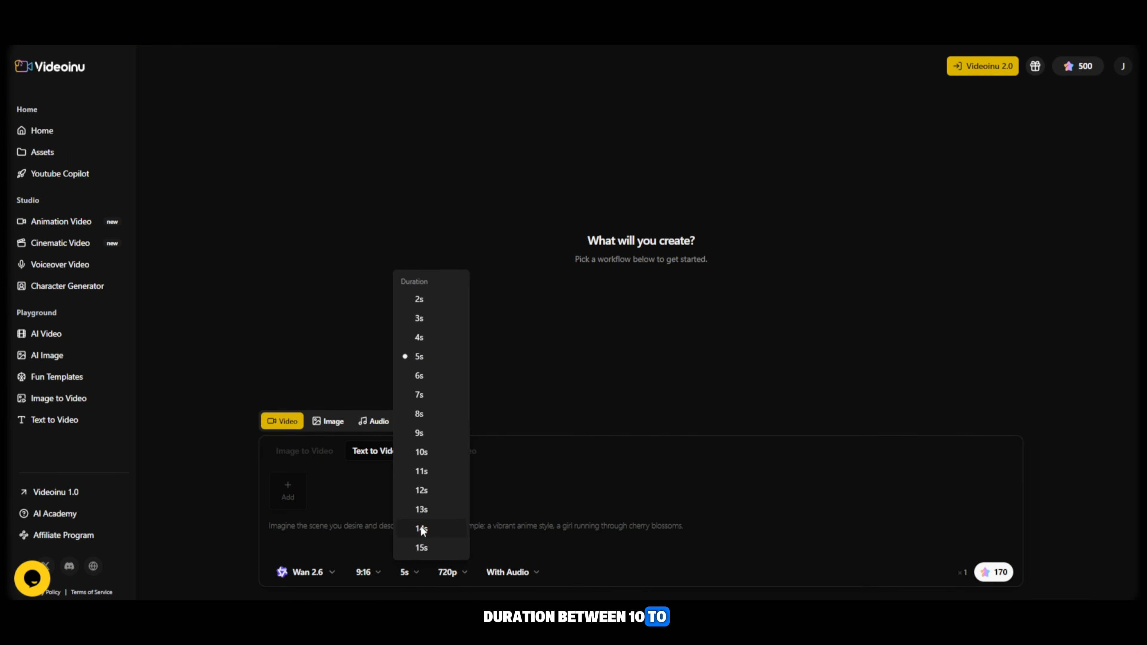
pyautogui.click(420, 510)
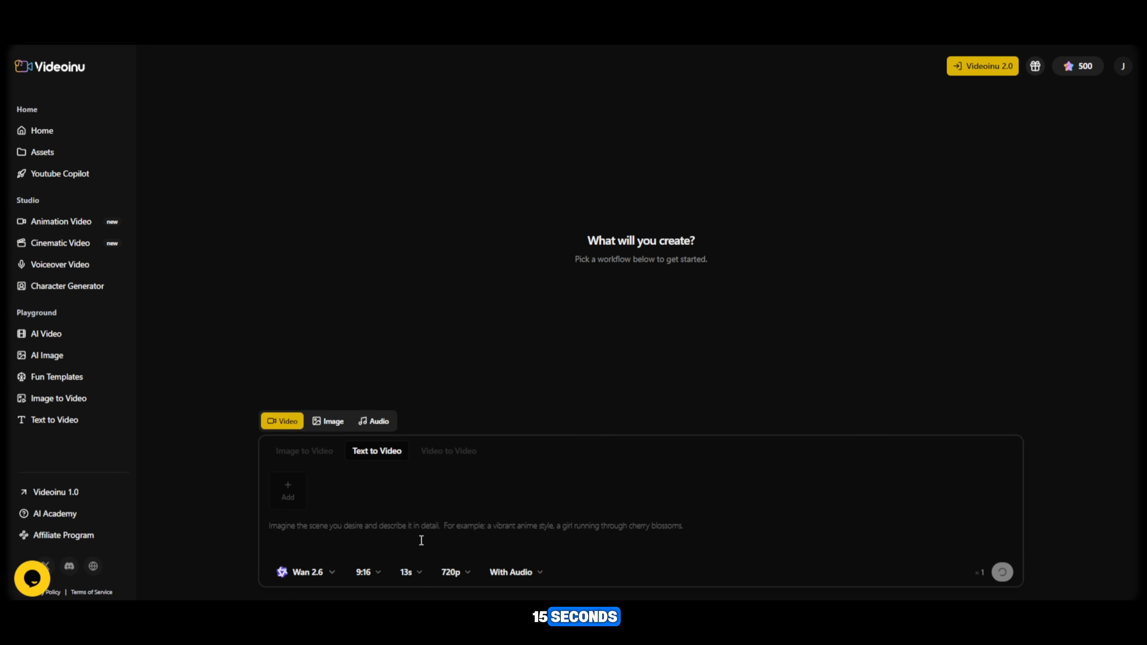
pyautogui.click(418, 577)
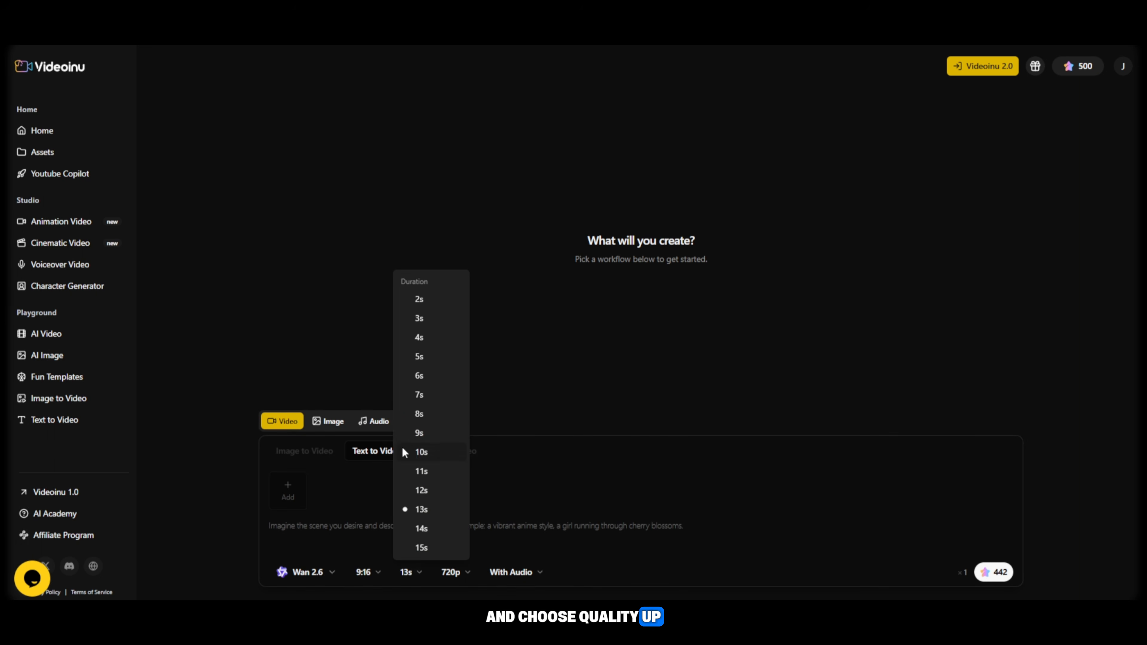
pyautogui.click(422, 356)
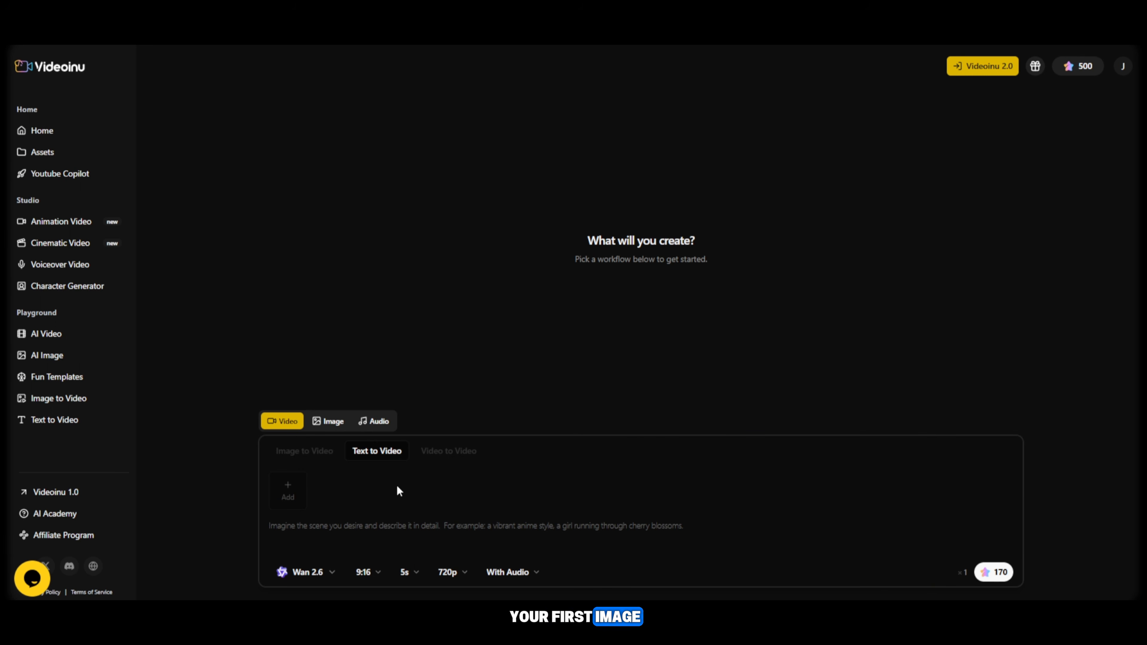
pyautogui.hotkey('ctrl', 'v')
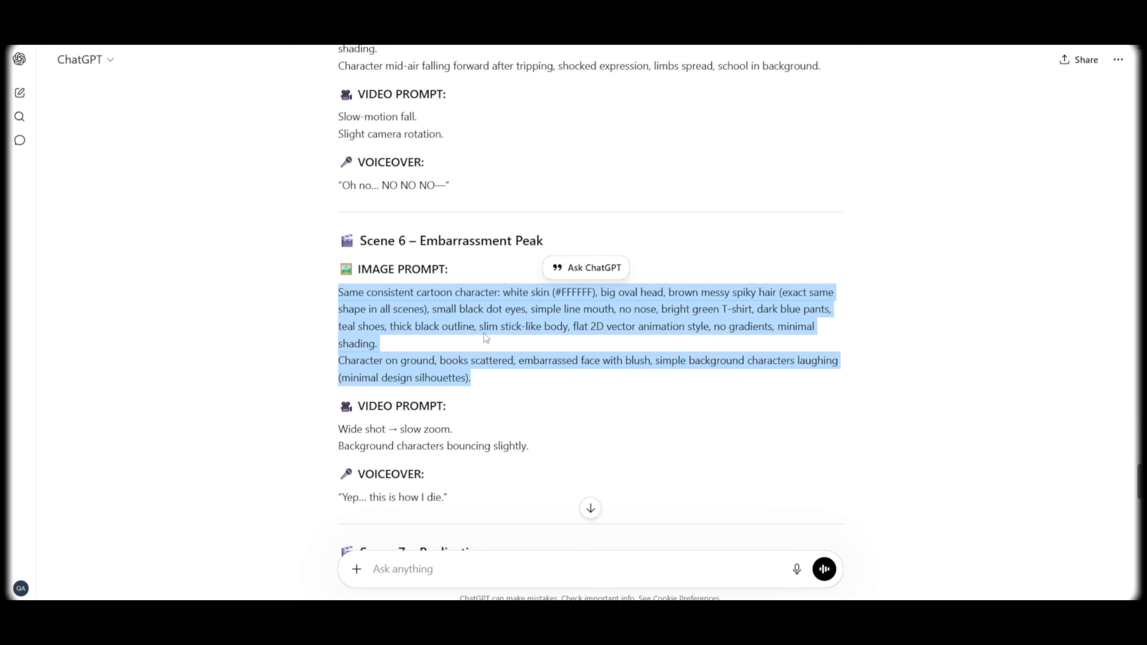
# Scroll up the ChatGPT storyboard back to Scene 6 – Embarrassment Peak and its prompts
pyautogui.scroll(20, 484, 334)
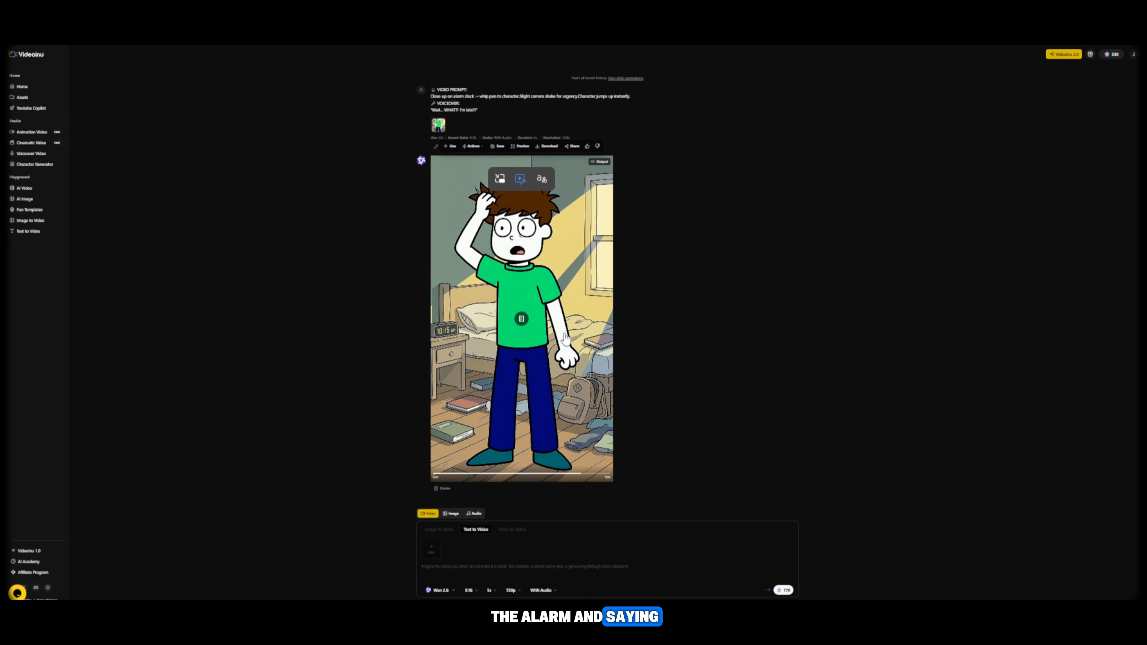
# Save the finished alarm-clock clip to downloads as a video file
pyautogui.rightClick(555, 262)
pyautogui.click(586, 338)
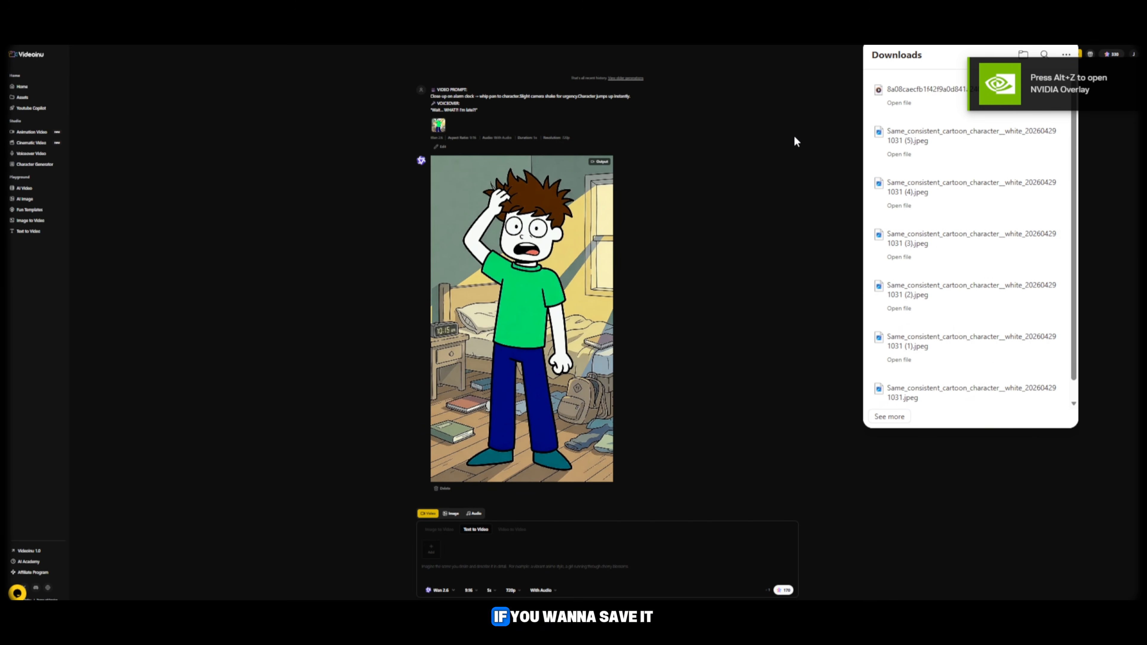
pyautogui.hotkey('ctrl', '+')
pyautogui.hotkey('ctrl', '+')
pyautogui.hotkey('ctrl', '+')
pyautogui.hotkey('ctrl', '+')
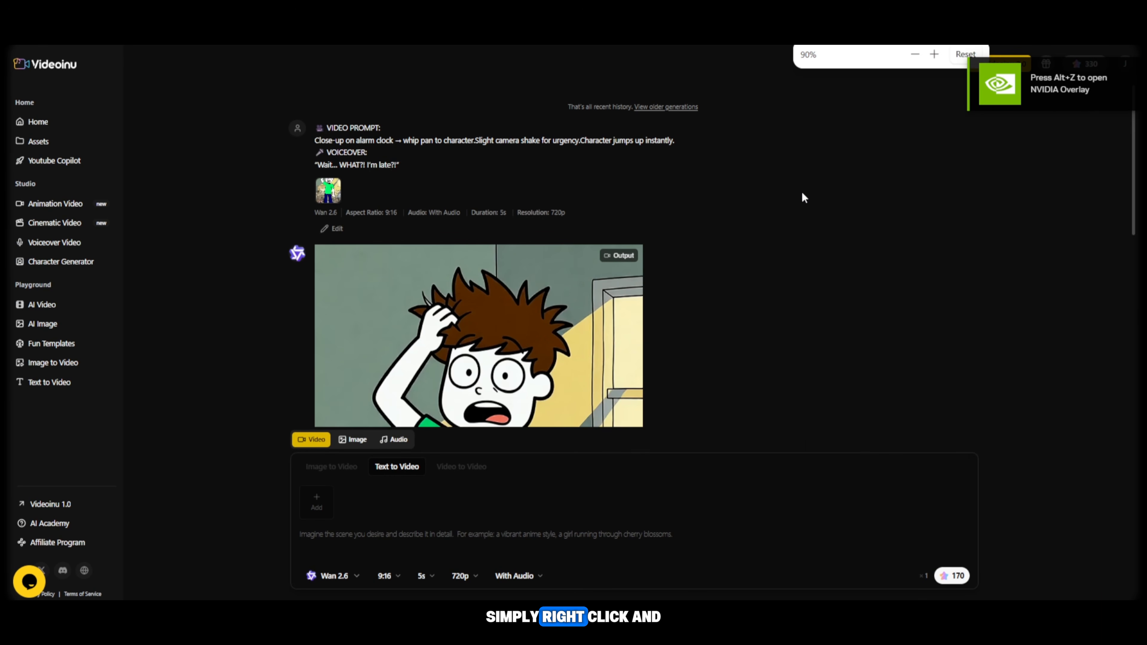
# Check the download manager extension, then paste the Scene 2 side-tracking prompt into Image to Video
pyautogui.click(1000, 37)
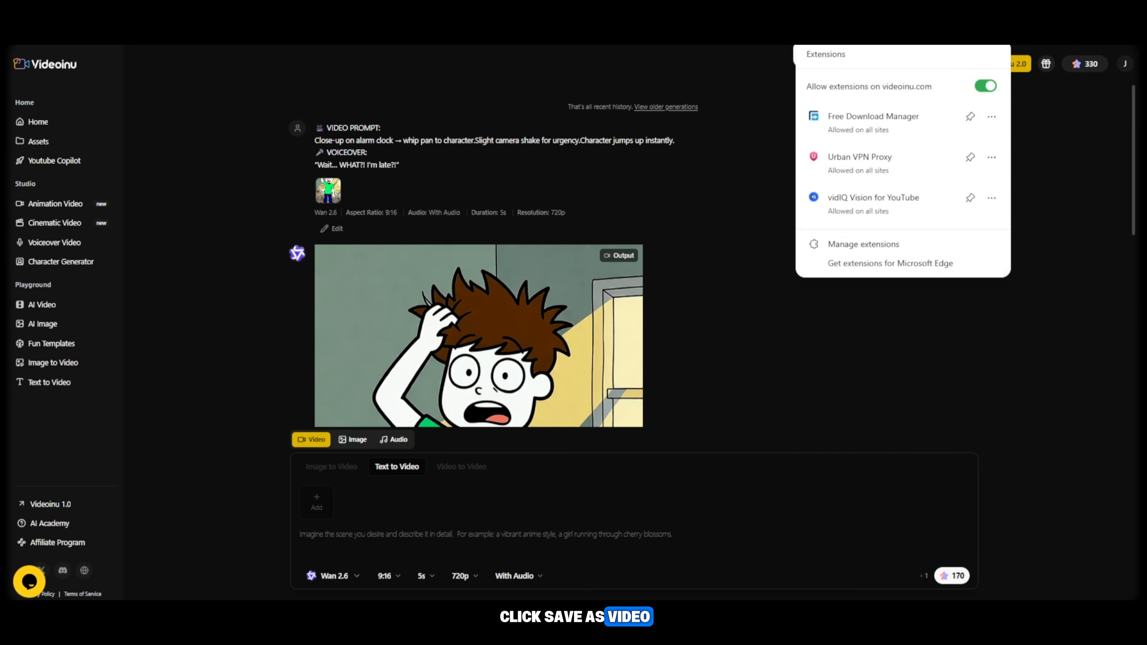
pyautogui.click(991, 117)
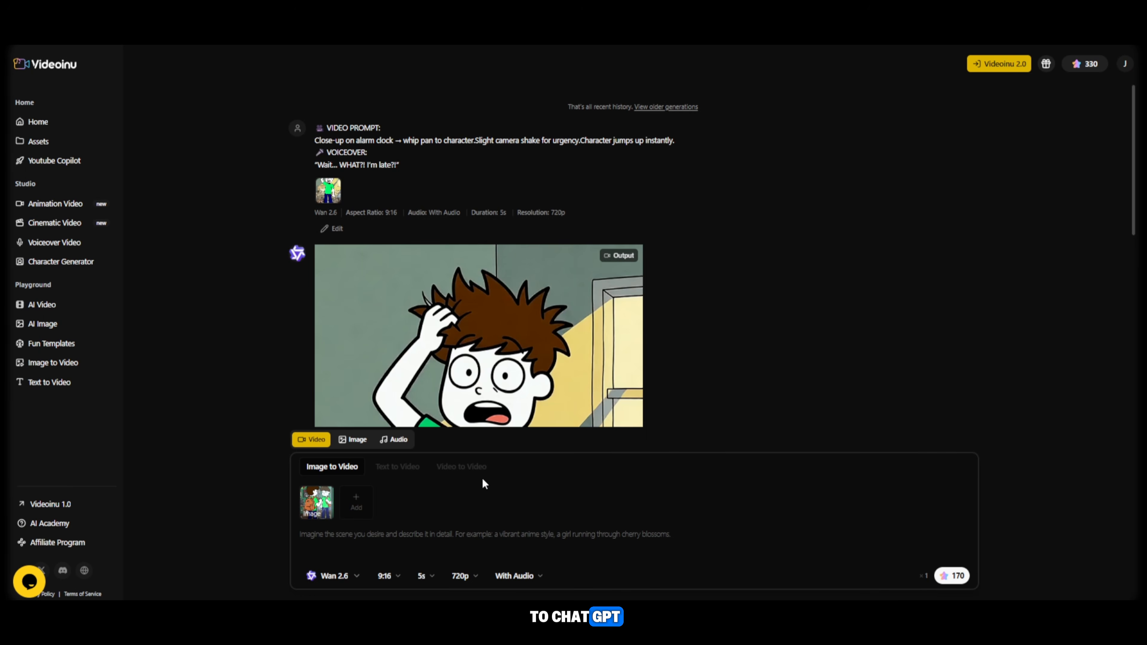
pyautogui.write('VIDEO PROMPT: Wide shot, fast side tracking. Character dashing left-right repeatedly. VOICEOVER: "Where are my shoes?! WHY is this happening?!"')
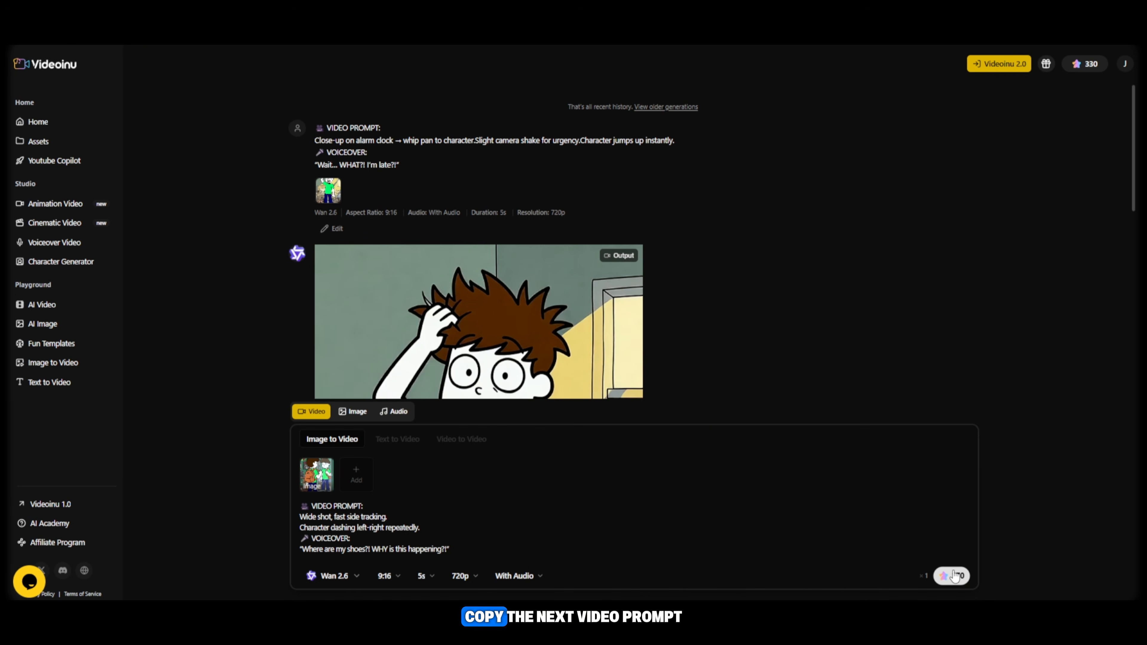
# Generate the Scene 2 clip of the boy with his orange backpack at the mirror
pyautogui.click(953, 576)
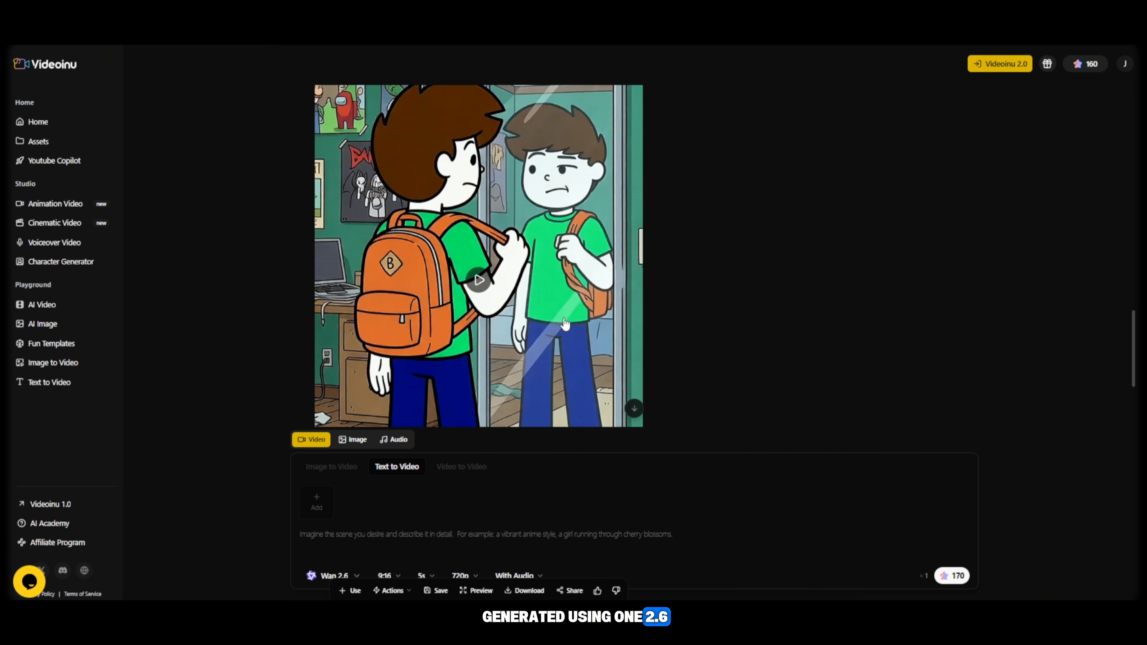
# Review the backpack clip and shorten the clip duration to 4s to save credits
pyautogui.scroll(-2, 564, 323)
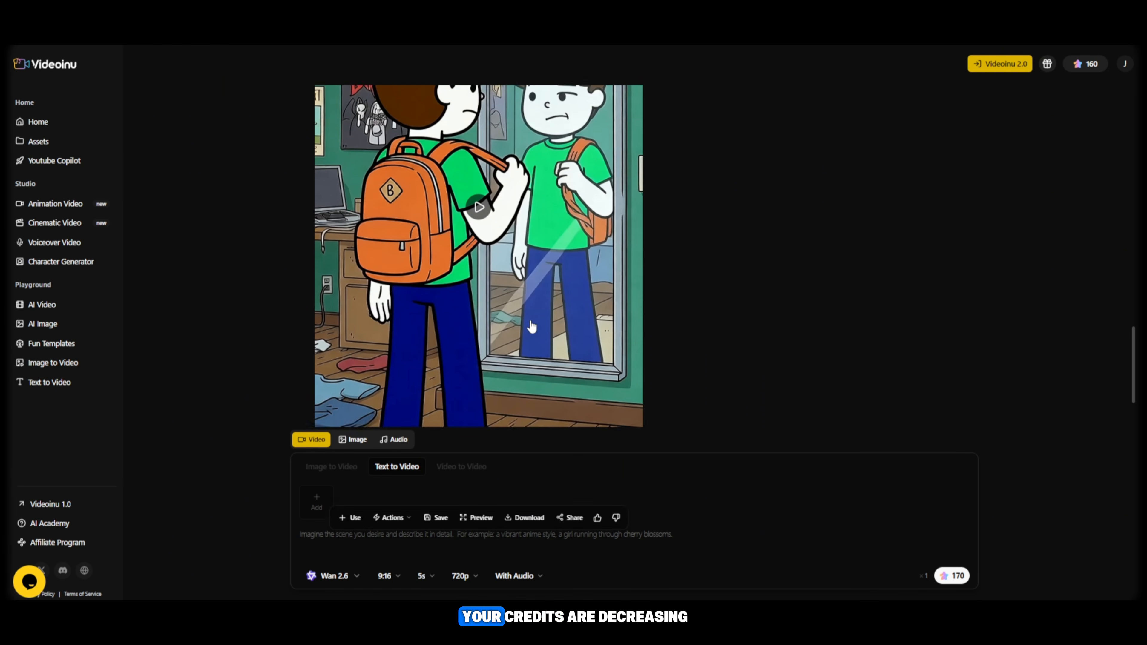
pyautogui.click(479, 220)
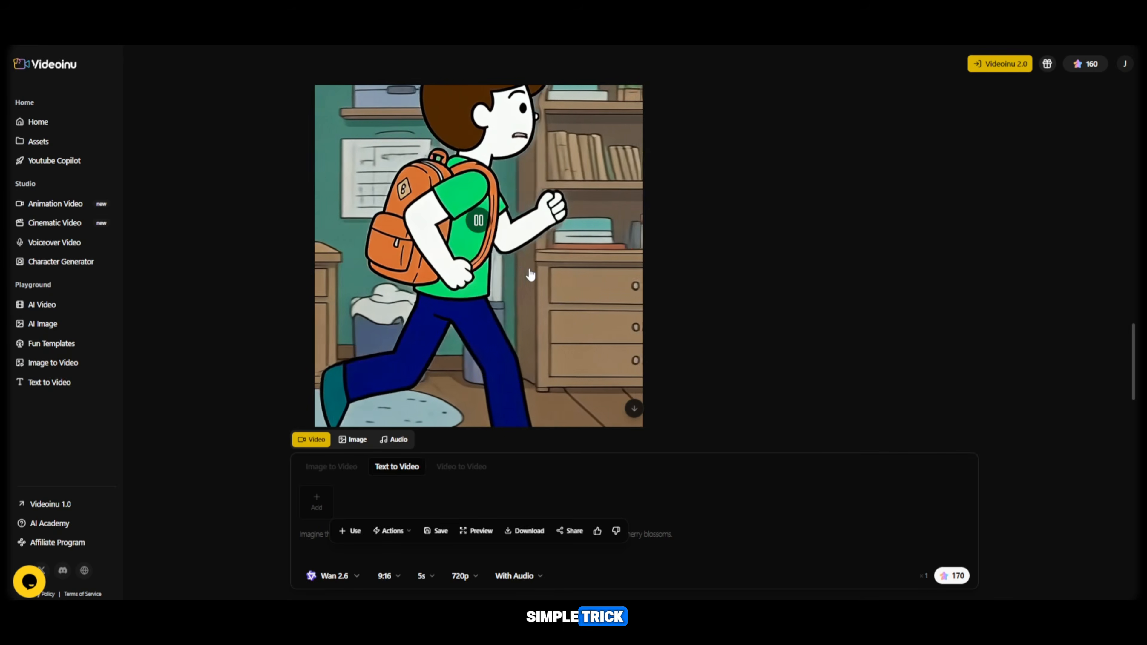
pyautogui.scroll(-4, 529, 271)
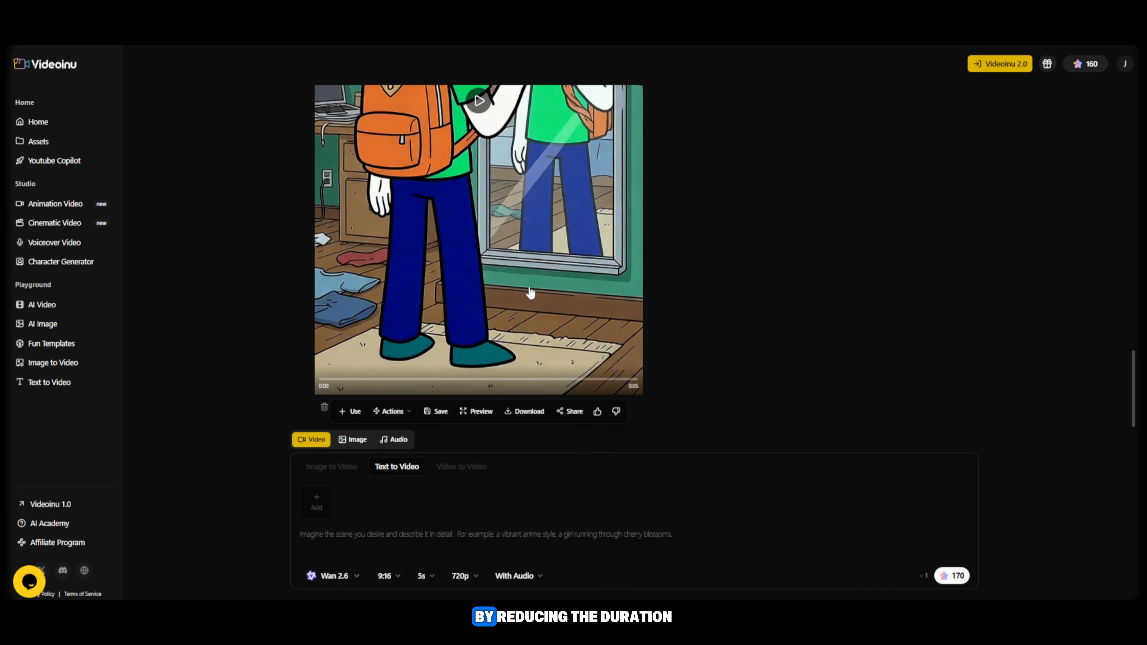
pyautogui.click(424, 575)
pyautogui.click(434, 365)
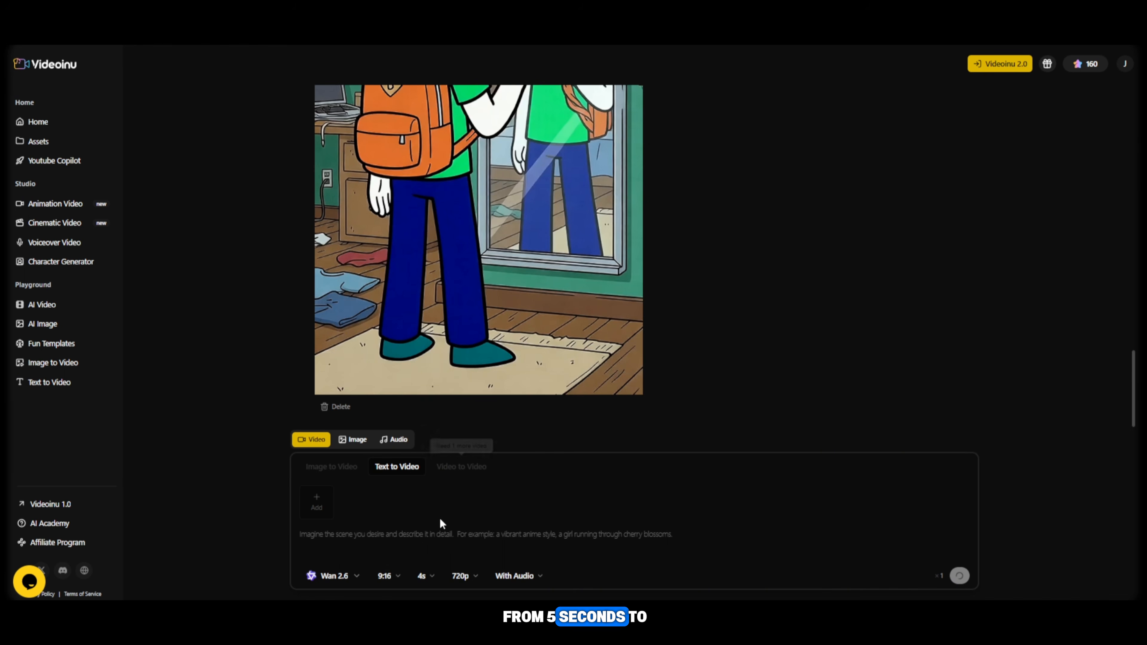
pyautogui.click(423, 577)
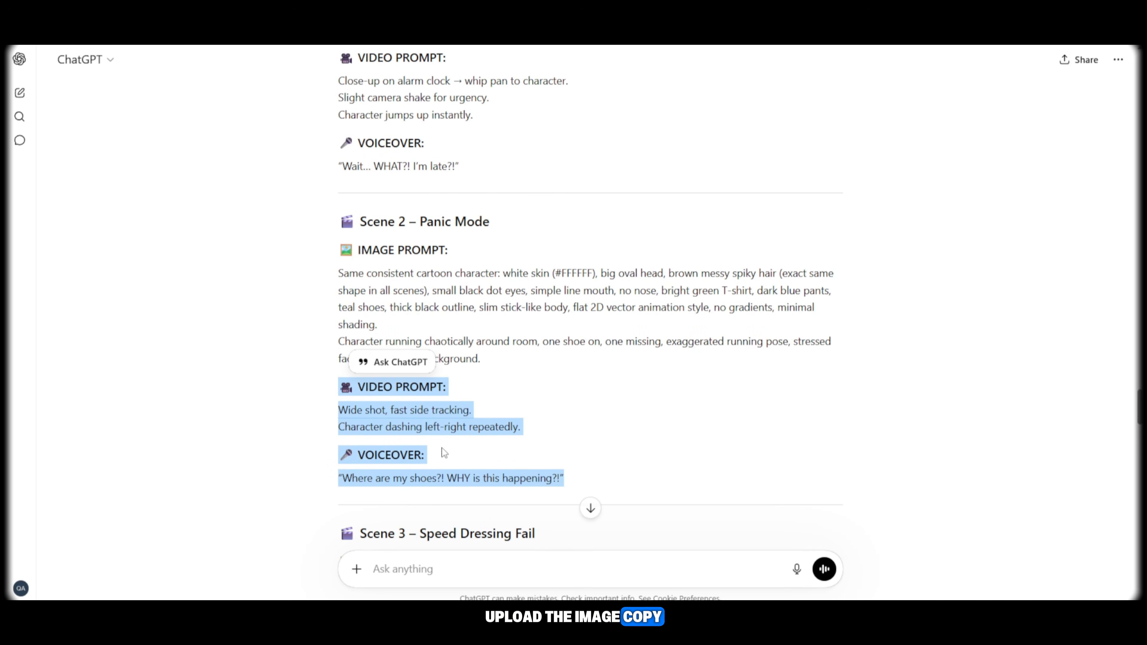
# Play the finished 4-second clip of the boy dashing through his messy room
pyautogui.scroll(-5, 433, 434)
pyautogui.scroll(-5, 428, 426)
pyautogui.moveTo(328, 228); pyautogui.dragTo(512, 328)
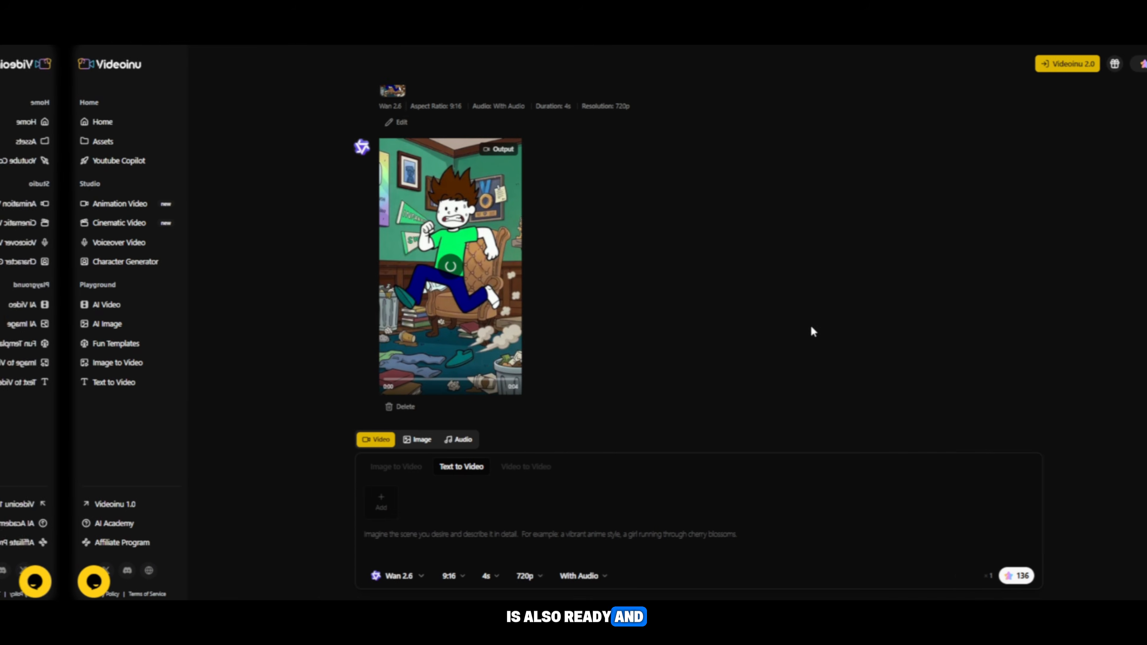
pyautogui.scroll(-5, 692, 302)
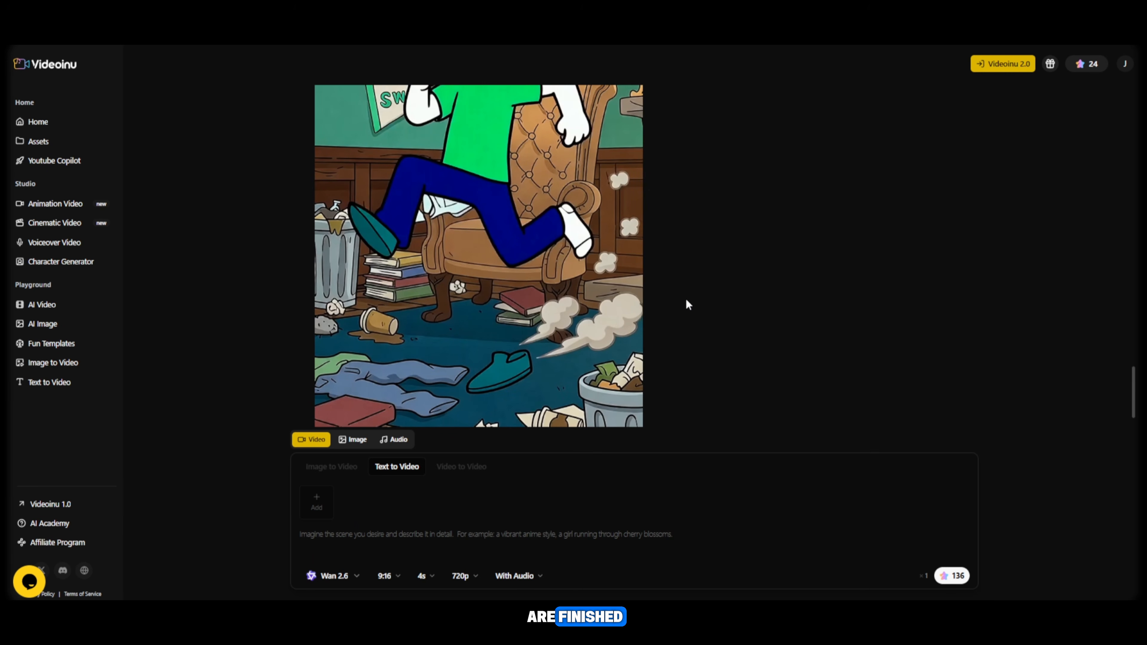
pyautogui.moveTo(484, 255)
pyautogui.click(479, 162)
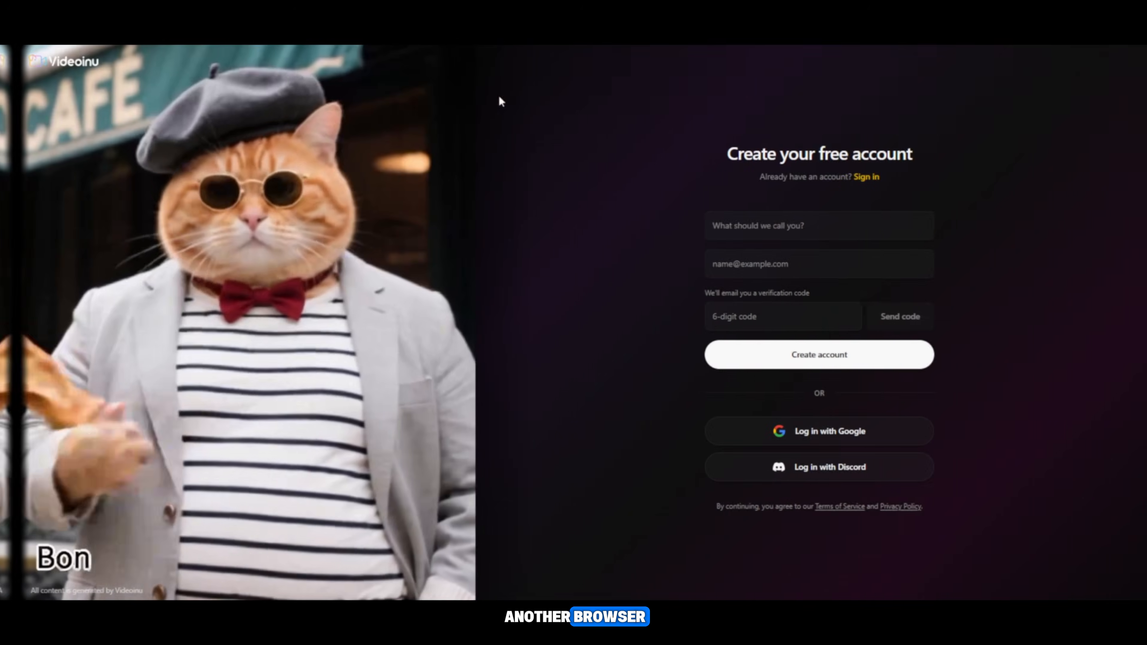
# Sign up with a nickname and the pasted temporary e-mail, then dismiss the about-you questionnaire
pyautogui.click(770, 226)
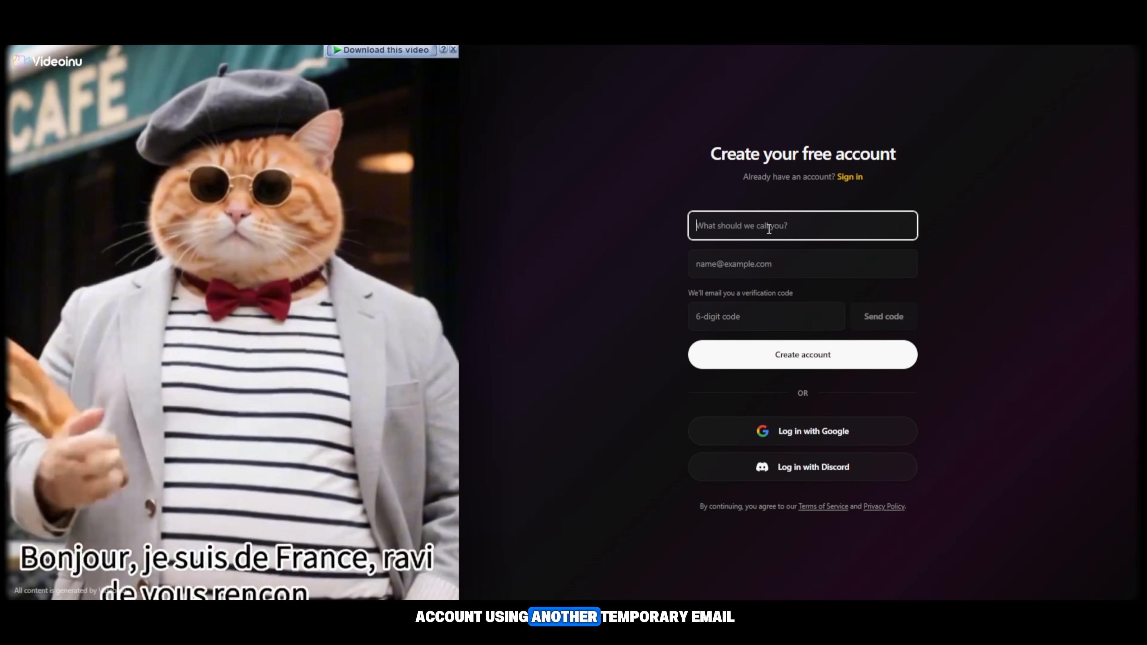
pyautogui.write('join')
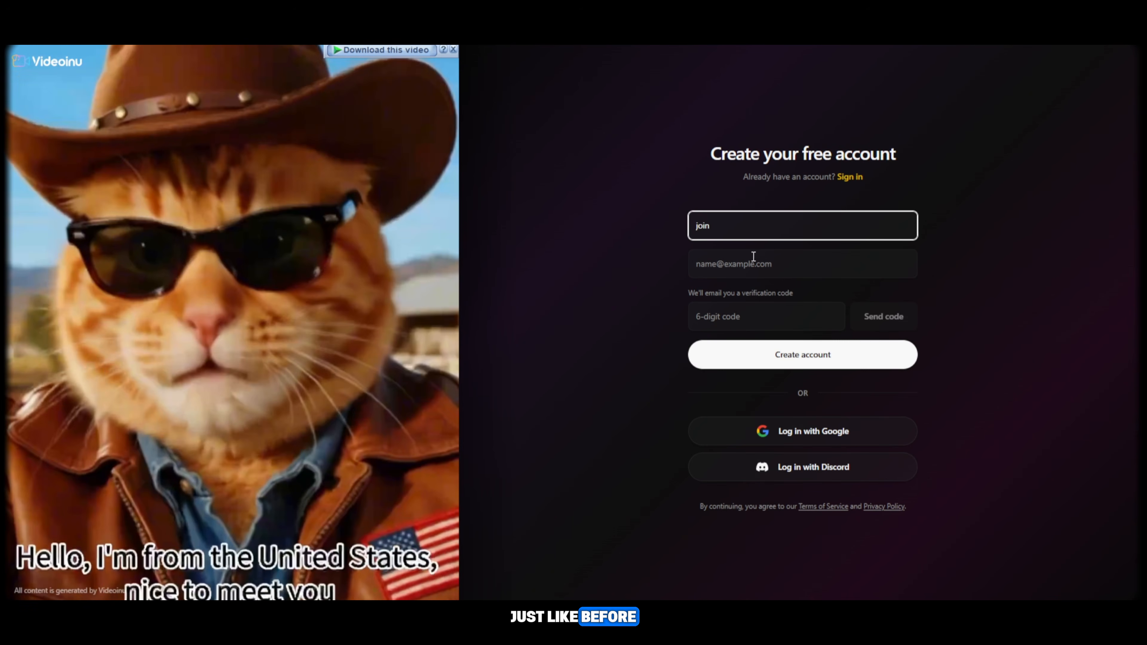
pyautogui.click(763, 264)
pyautogui.rightClick(747, 267)
pyautogui.click(796, 409)
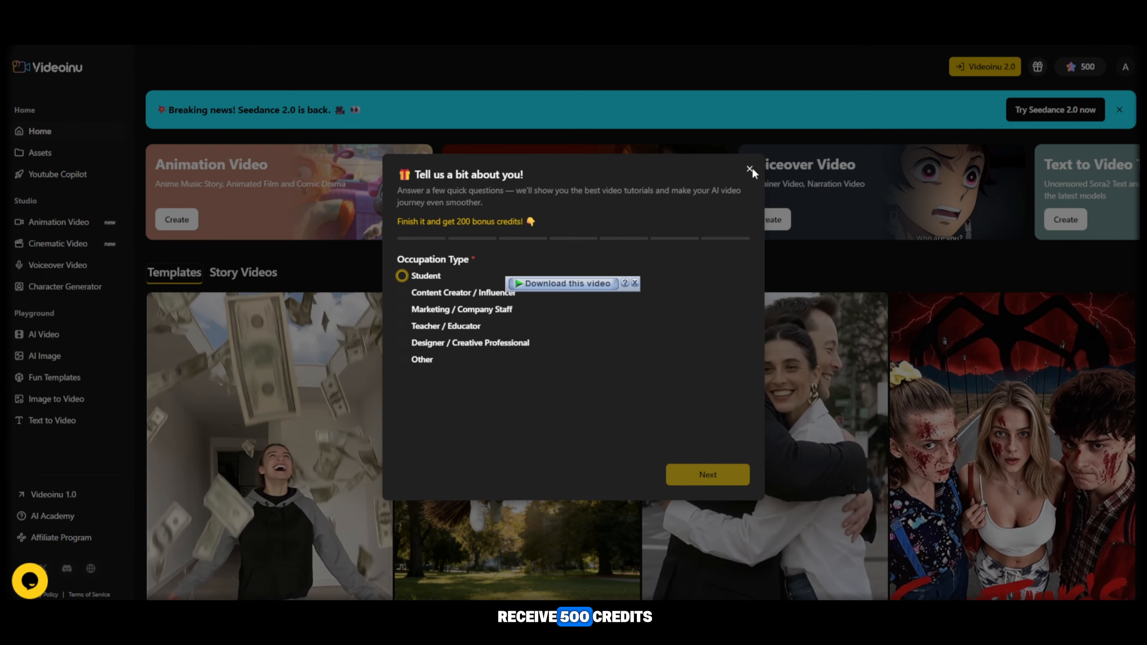
pyautogui.click(750, 169)
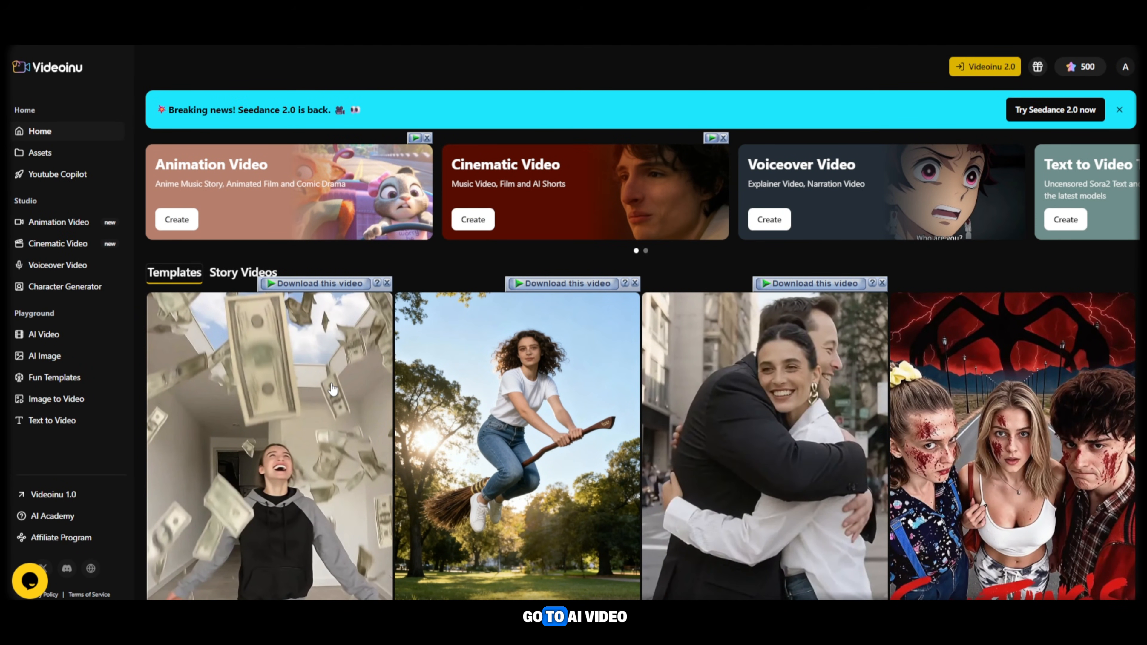
# Paste the running scene's image and JUST RUN prompt, choose Wan 2.6 at 5s, and generate
pyautogui.click(54, 335)
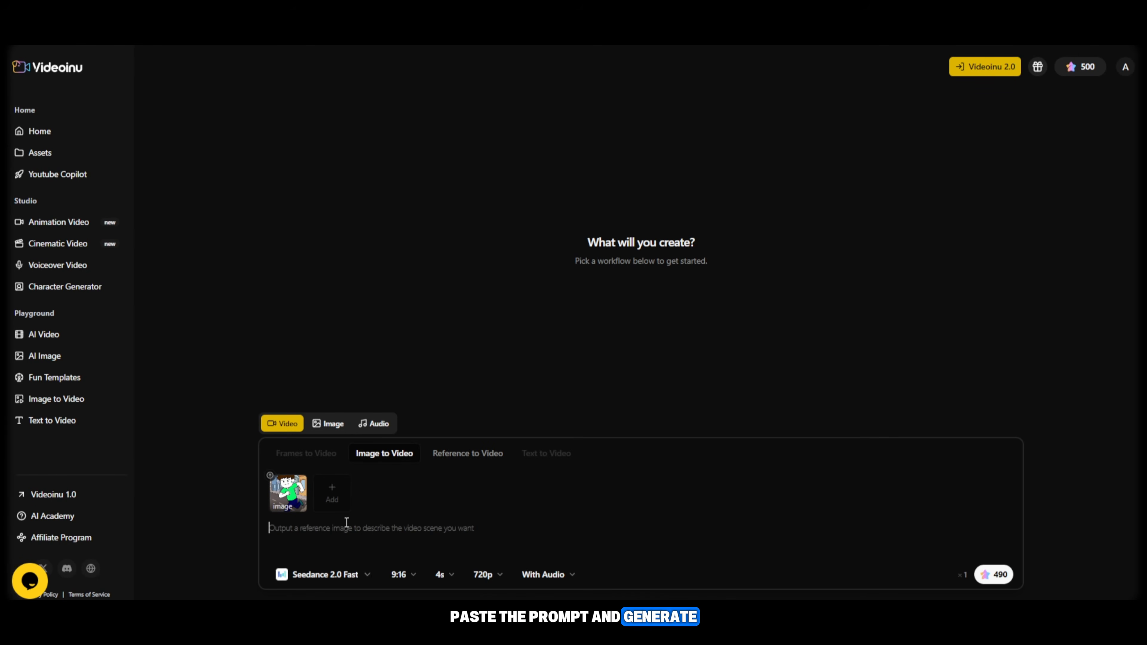
pyautogui.write('🎬 VIDEO PROMPT: Side tracking shot. Fast movement, wind effect. 🎤 VOICEOVER: "No time to think. JUST RUN!"')
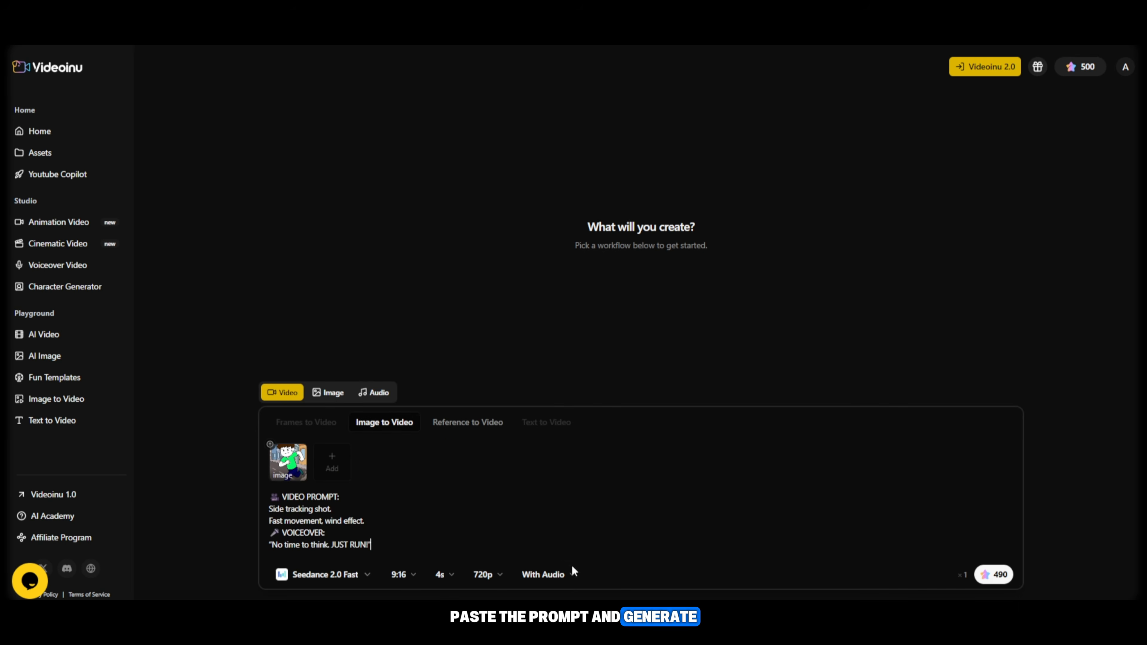
pyautogui.click(322, 575)
pyautogui.click(326, 439)
pyautogui.click(405, 574)
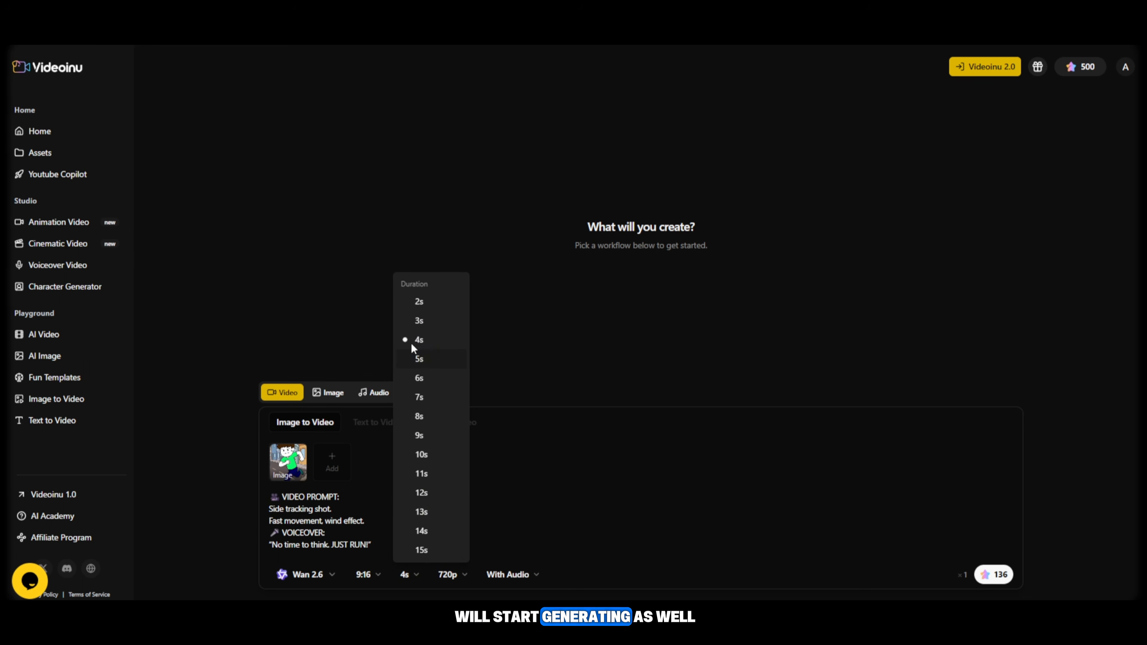
pyautogui.click(411, 358)
pyautogui.click(980, 572)
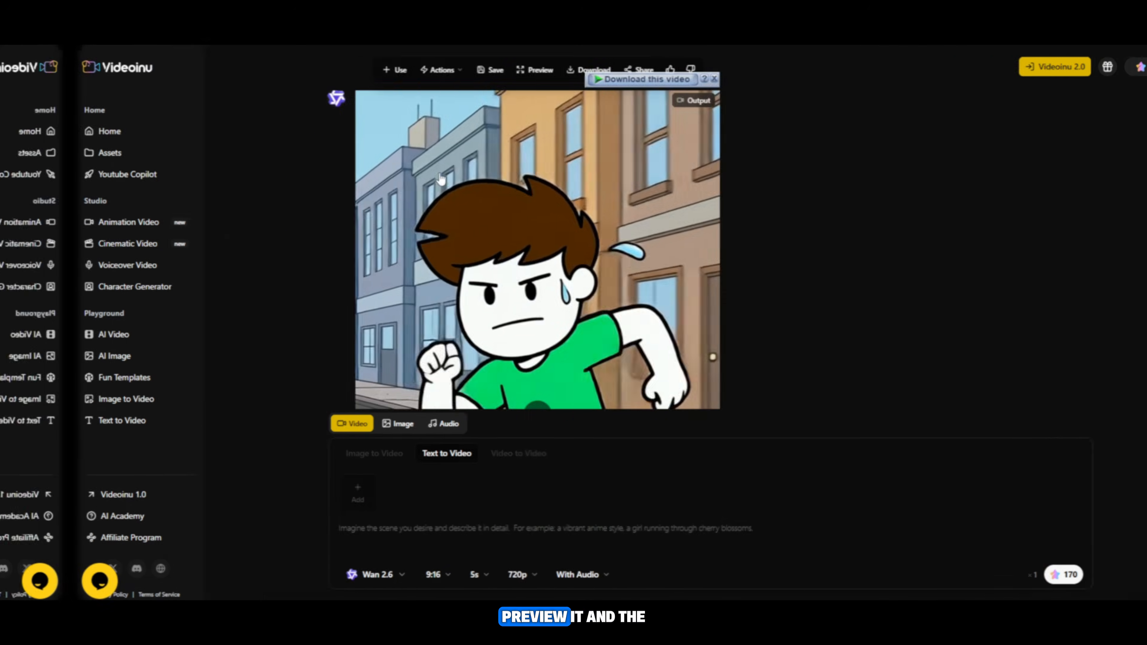
# Play back the boy's street-running clip and bring up its save options
pyautogui.scroll(-5, 579, 308)
pyautogui.scroll(2, 580, 308)
pyautogui.scroll(2, 578, 302)
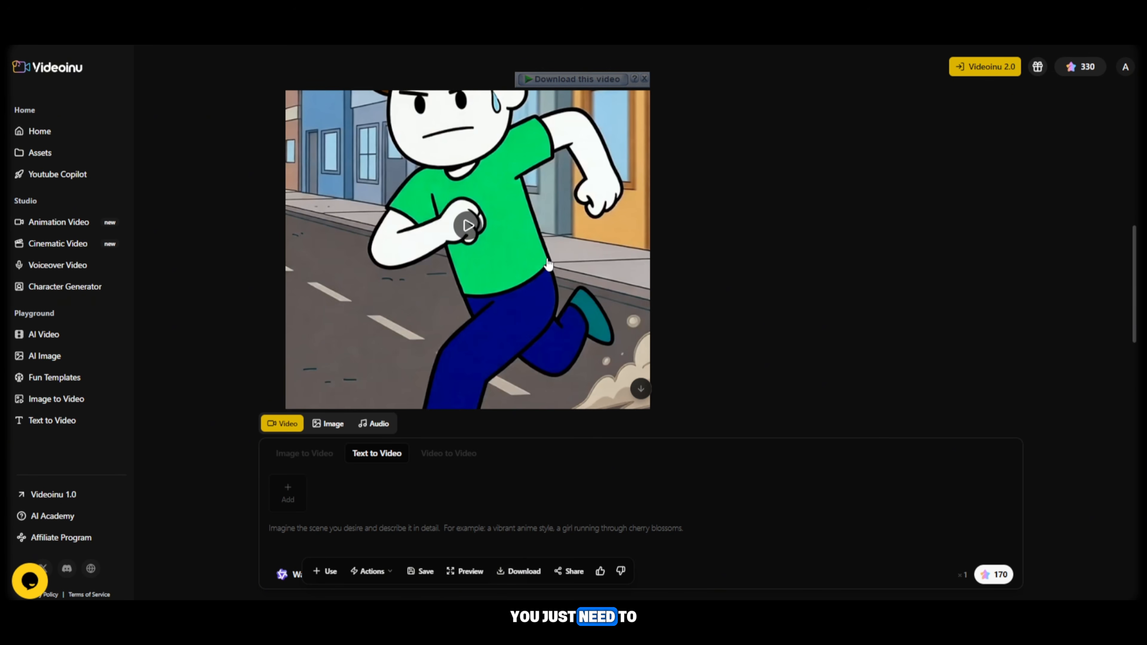
pyautogui.scroll(3, 519, 271)
pyautogui.click(522, 241)
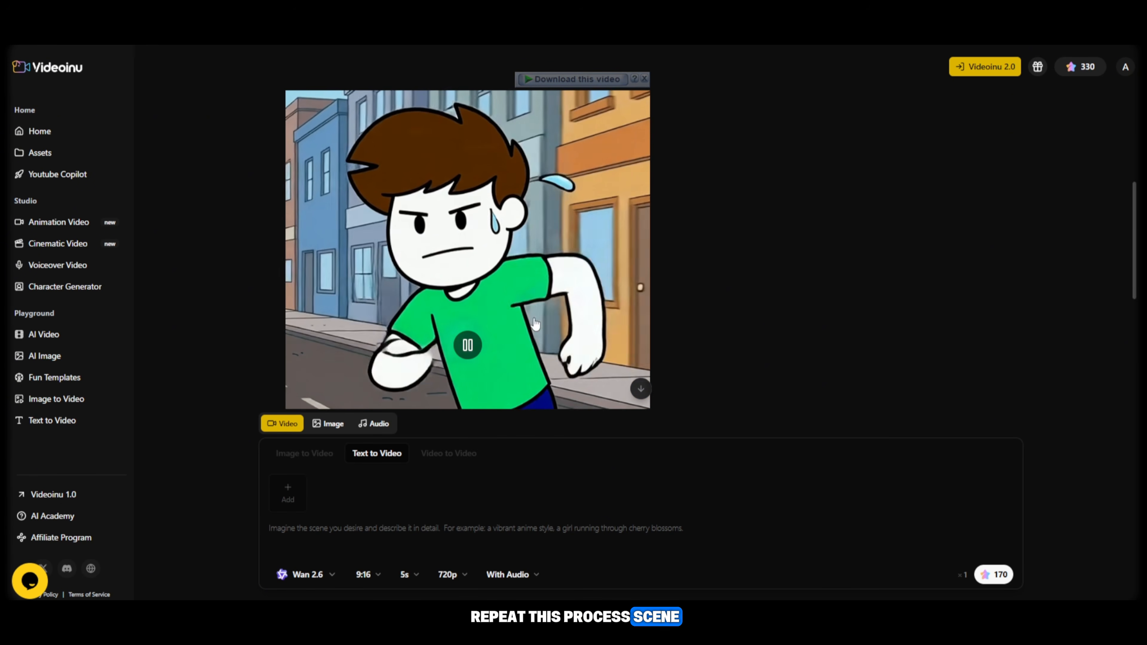
pyautogui.rightClick(524, 156)
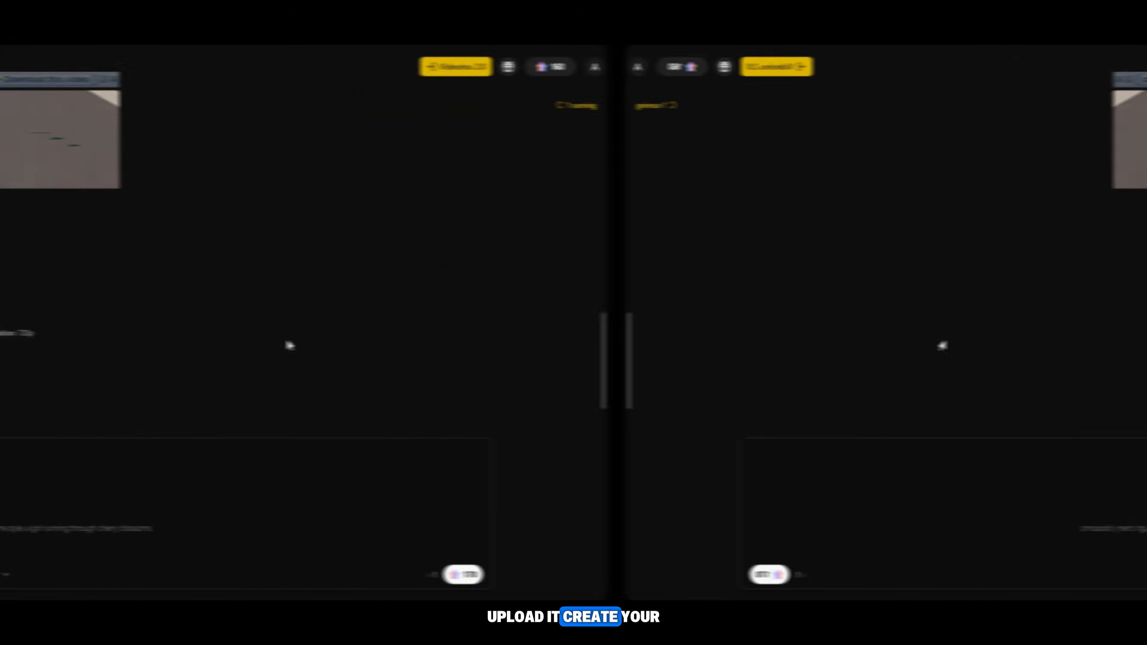
pyautogui.moveTo(411, 278)
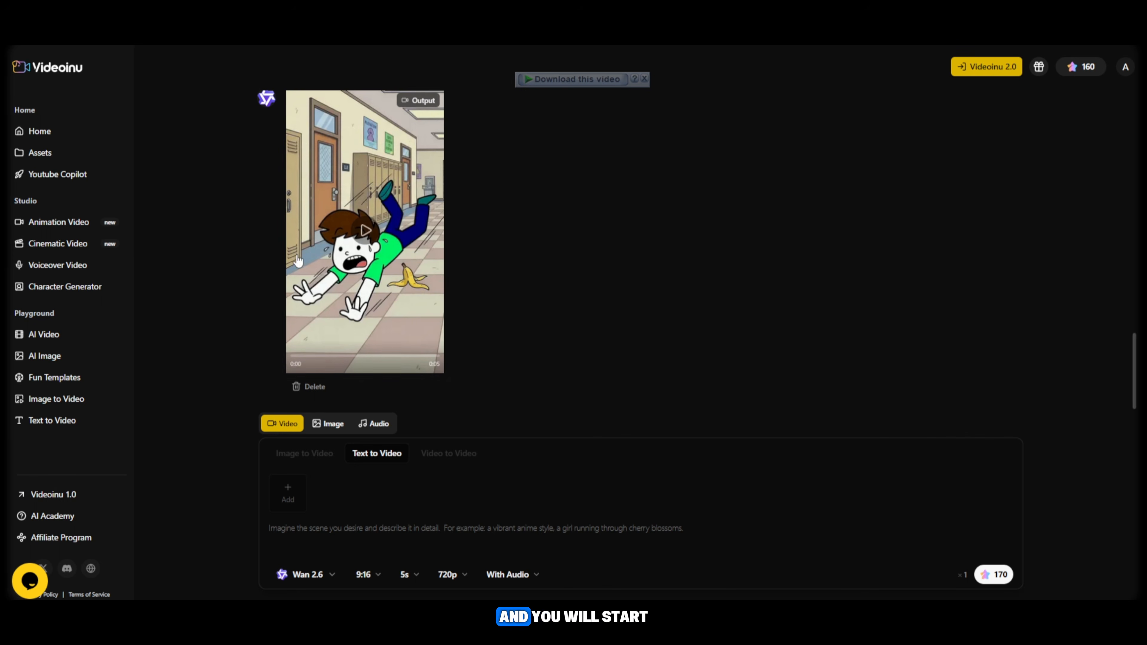